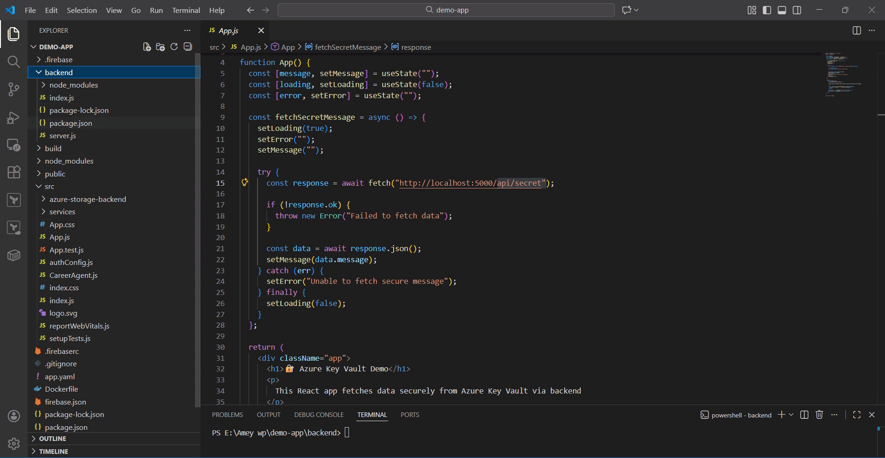
# - Review the Key Vault details and the secretName value in the backend's server.js, and reopen App.js in src
pyautogui.click(62, 135)
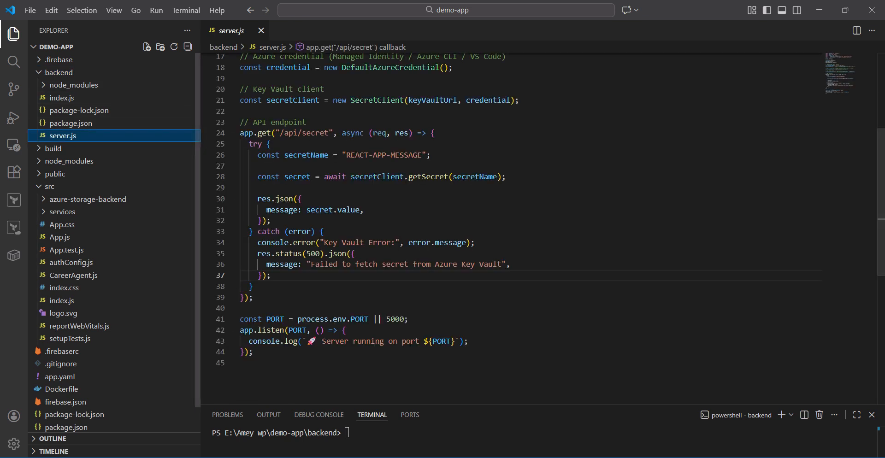
pyautogui.scroll(5, 507, 226)
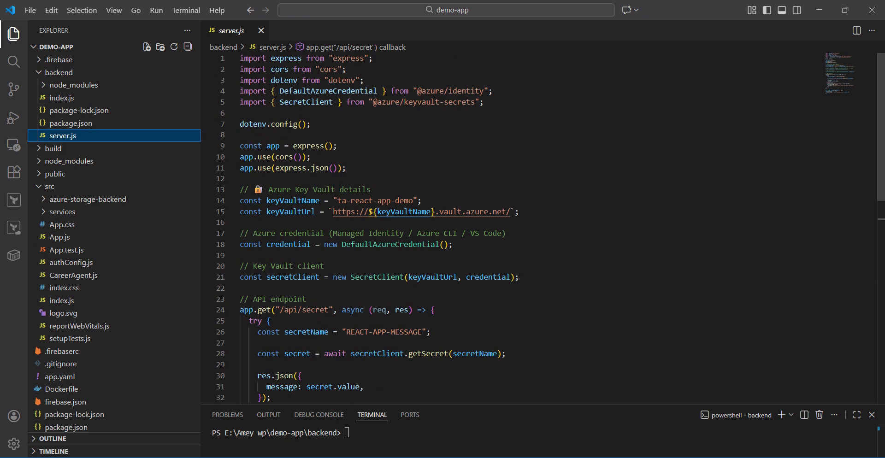
pyautogui.scroll(-4, 507, 226)
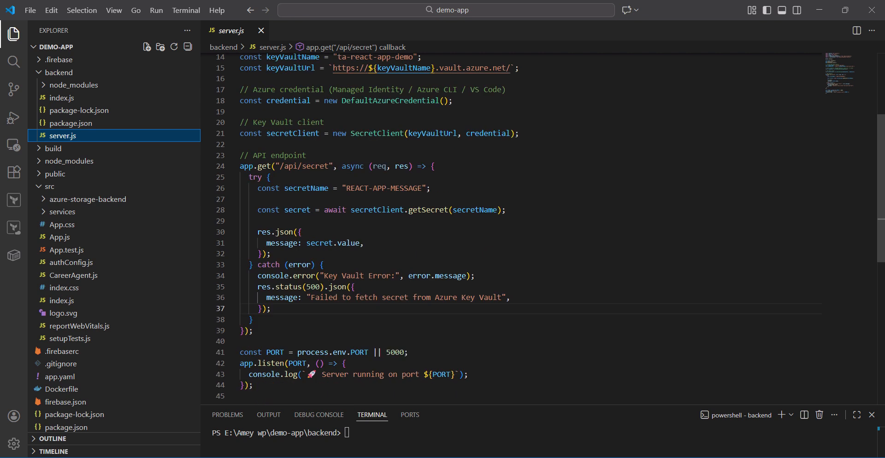
pyautogui.moveTo(341, 188); pyautogui.dragTo(422, 188)
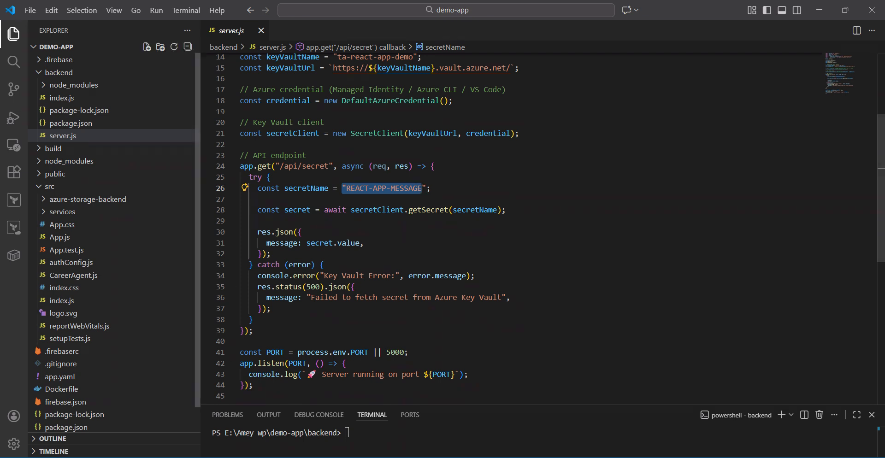
pyautogui.click(60, 237)
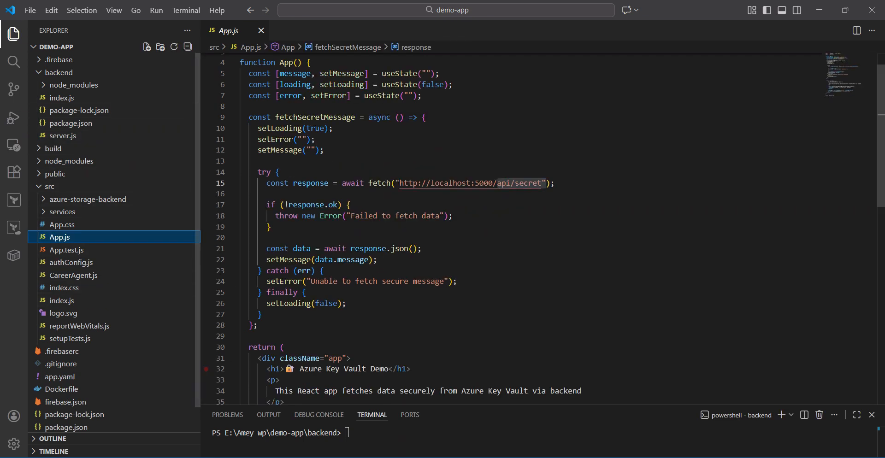
# - Test-run the backend server with npm start in the backend folder, stop it and clear the terminal
pyautogui.click(347, 433)
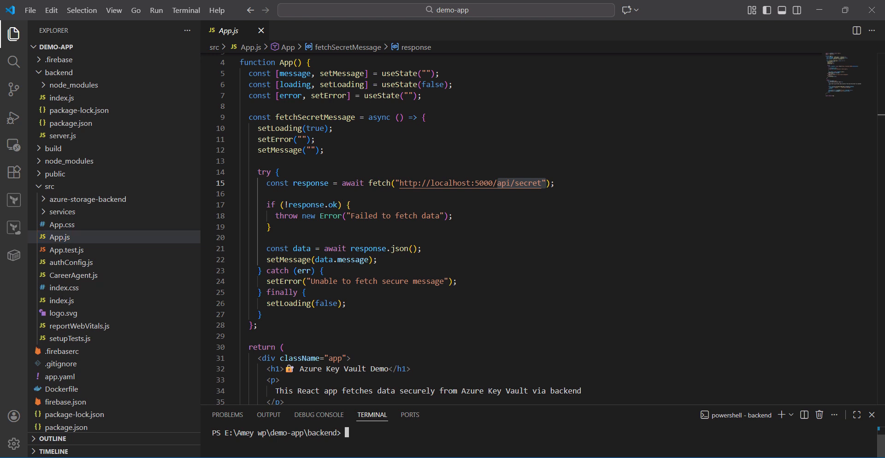
pyautogui.write('npm start')
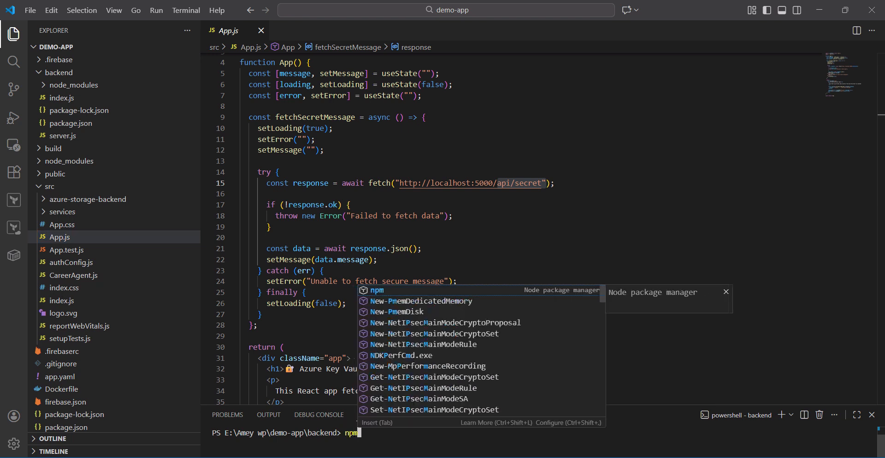
pyautogui.press('Return')
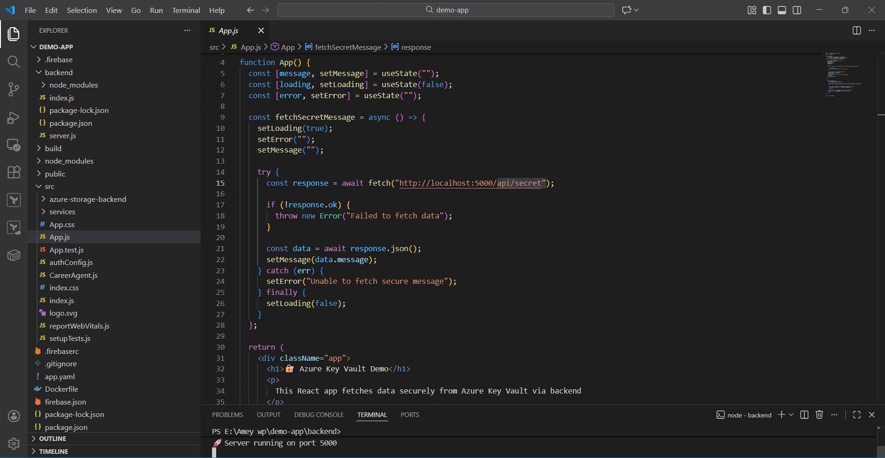
pyautogui.hotkey('ctrl', 'c')
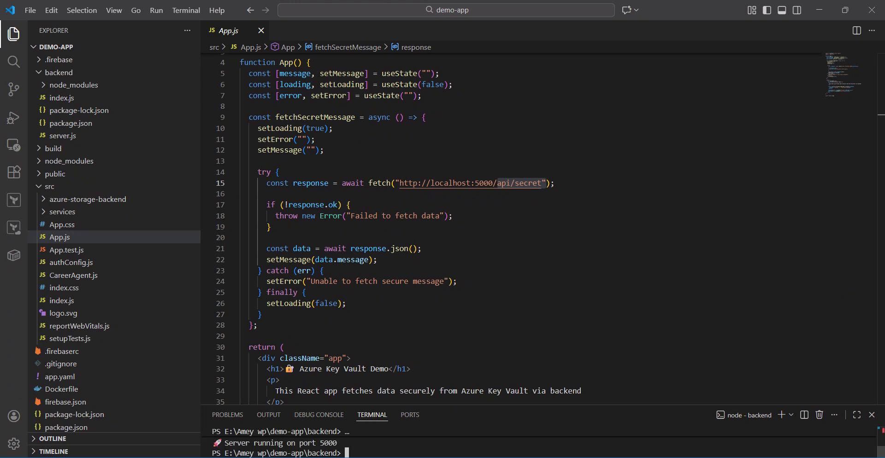
pyautogui.write('cls')
pyautogui.press('Return')
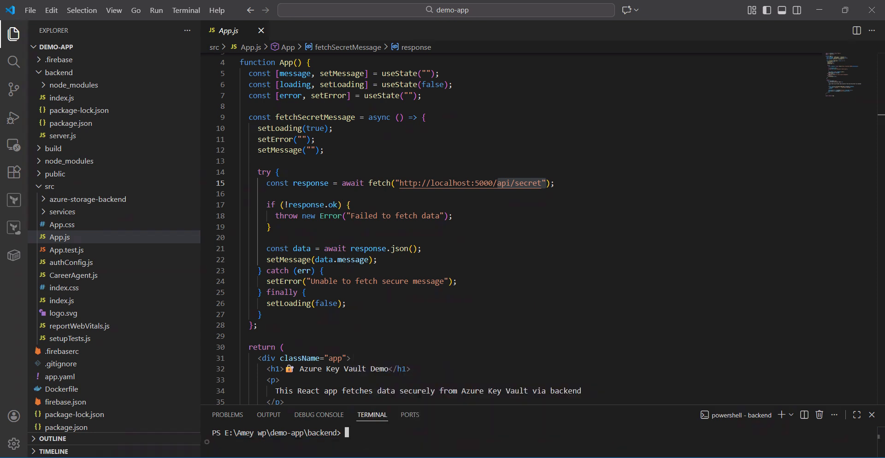
# - Start the React app with npm start from the demo-app root folder and close the blank browser page beside it
pyautogui.write('cd ..')
pyautogui.press('Return')
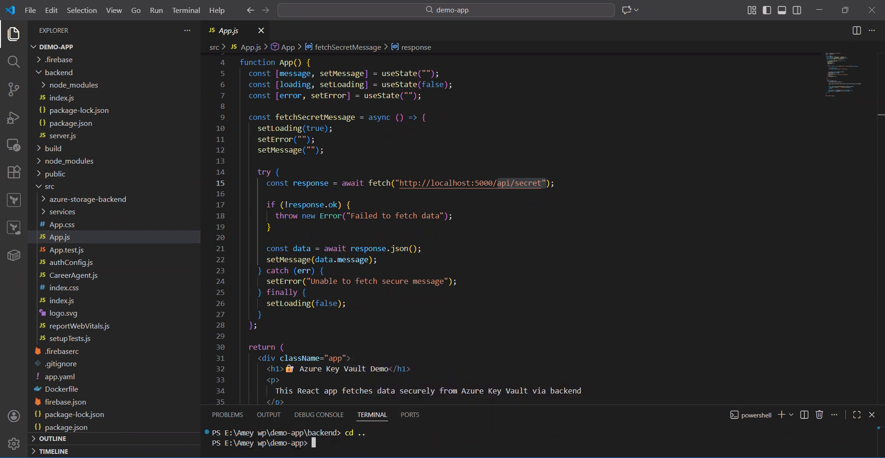
pyautogui.write('npm start')
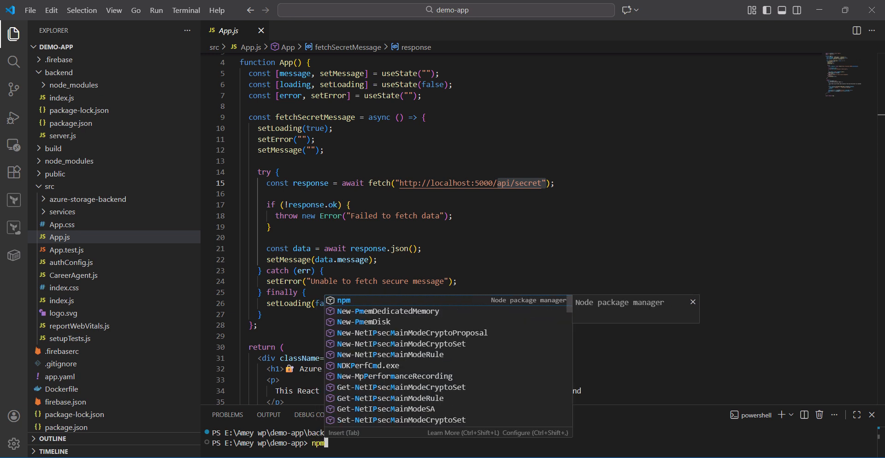
pyautogui.press('Return')
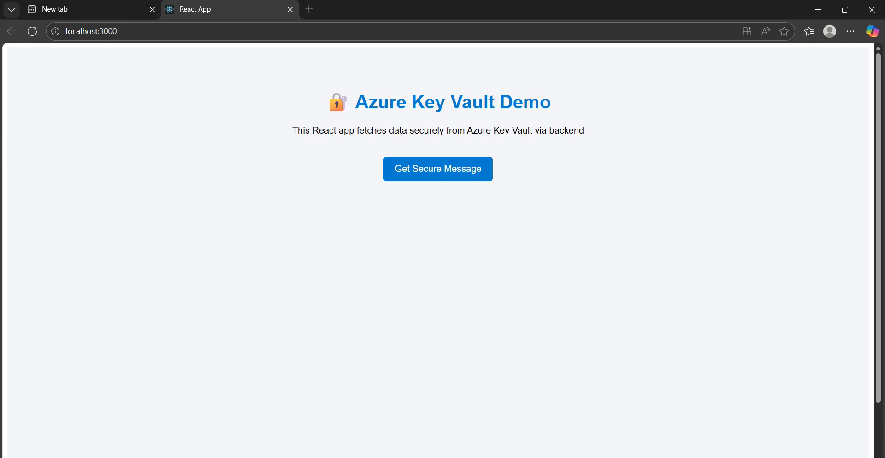
pyautogui.click(152, 9)
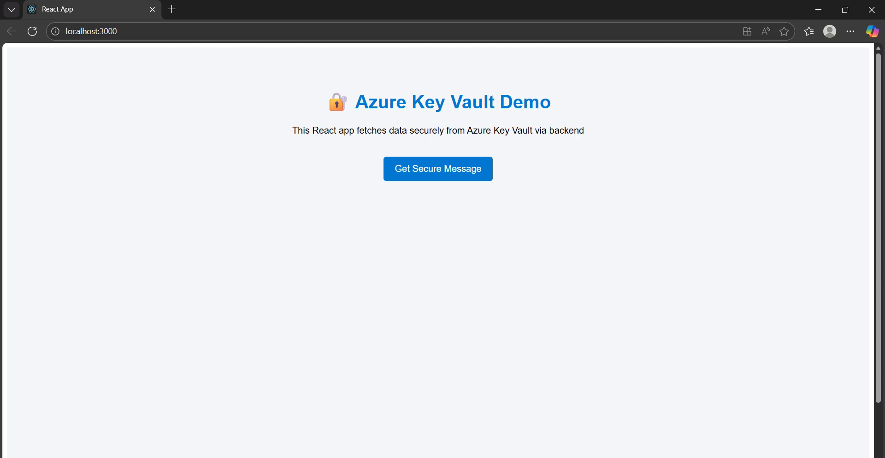
# - Switch to the Azure portal and open the list of resource groups
pyautogui.hotkey('alt', 'Tab')
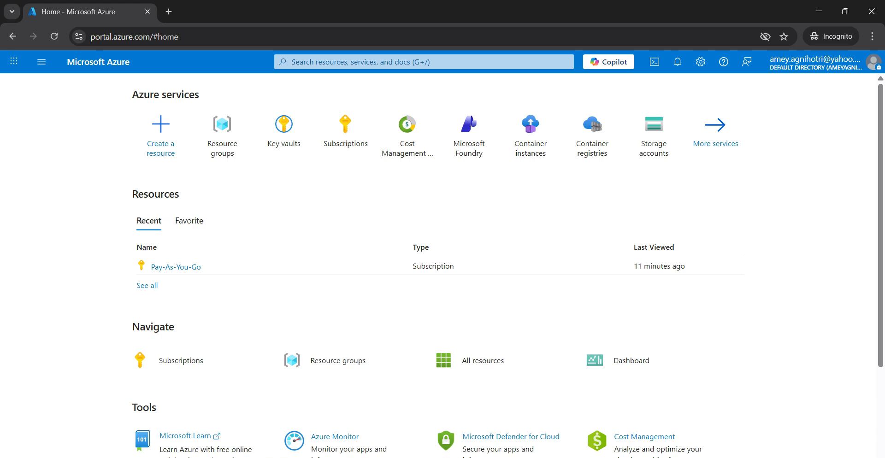
pyautogui.moveTo(349, 361)
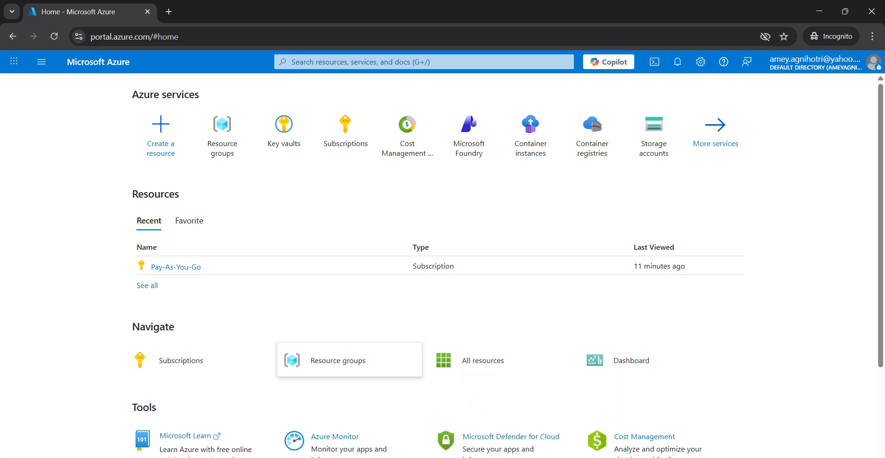
pyautogui.click(349, 361)
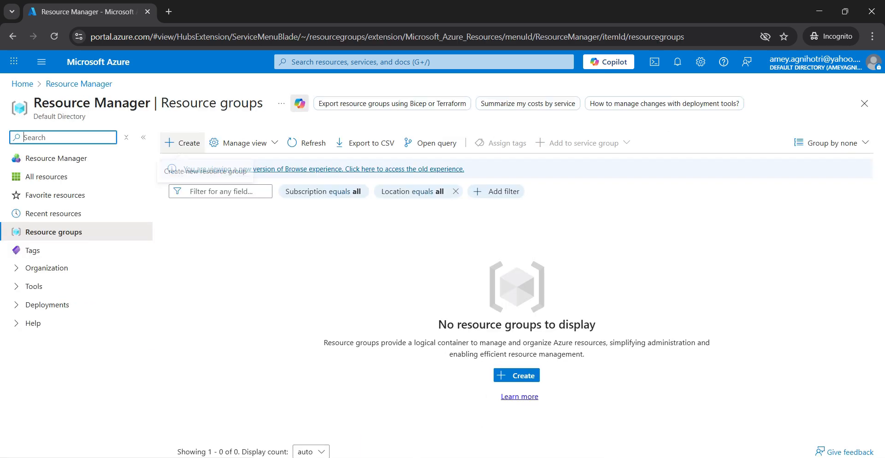
# - Create a resource group named TA-react-keyvault-demo, keeping the Pay-As-You-Go subscription and Central India region
pyautogui.click(182, 143)
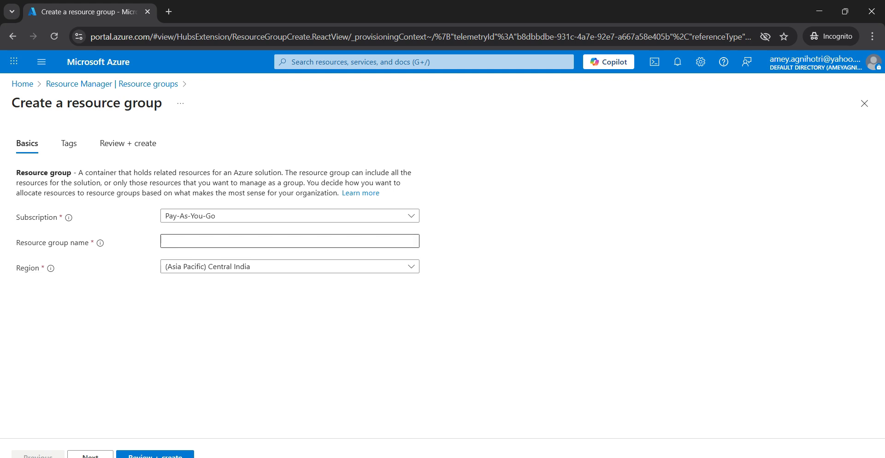
pyautogui.click(289, 241)
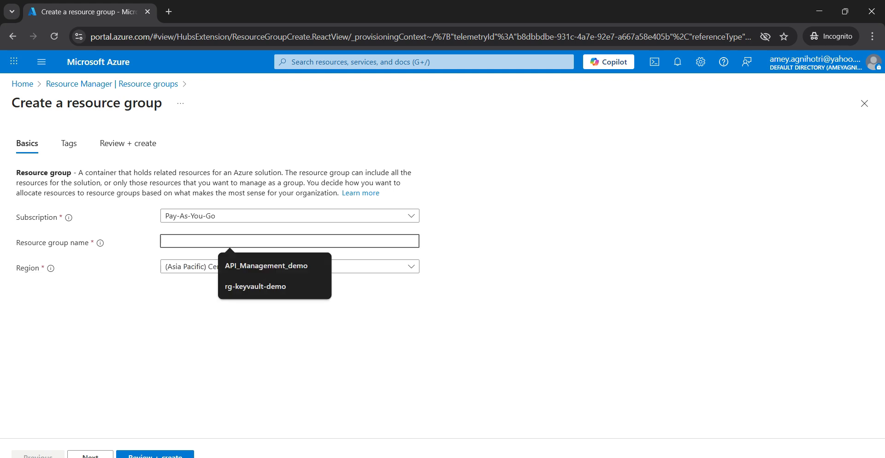
pyautogui.write('TA')
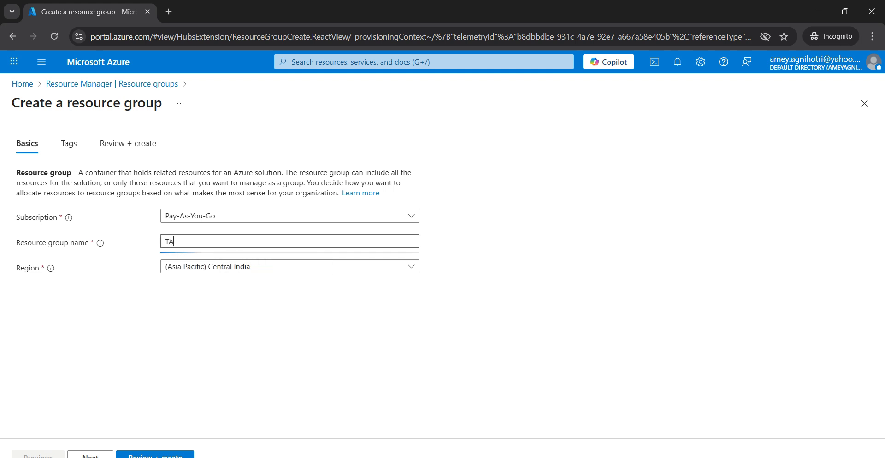
pyautogui.write('-react')
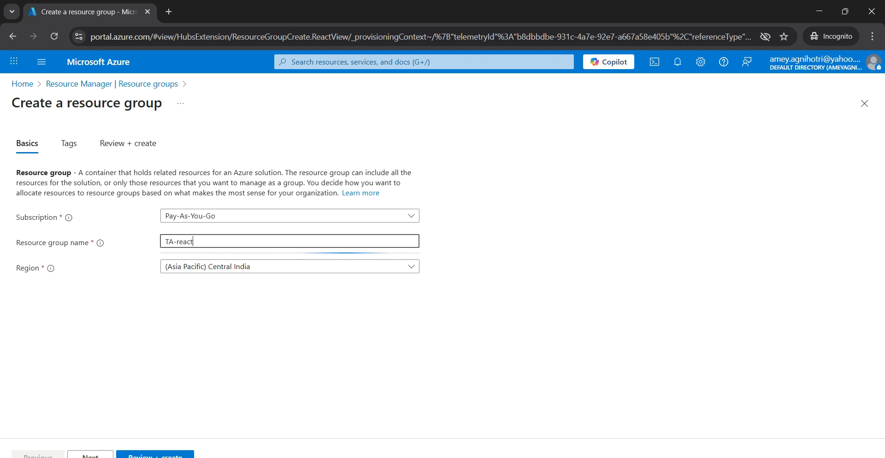
pyautogui.write('-key')
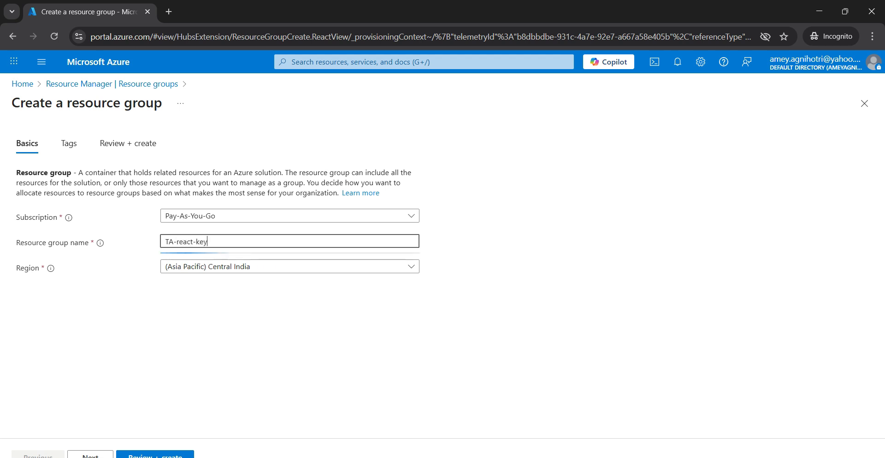
pyautogui.write('vault-demo')
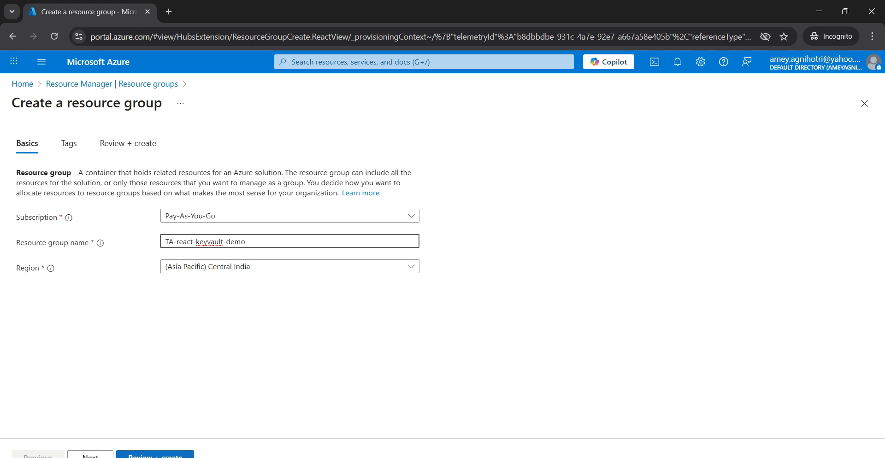
pyautogui.click(155, 456)
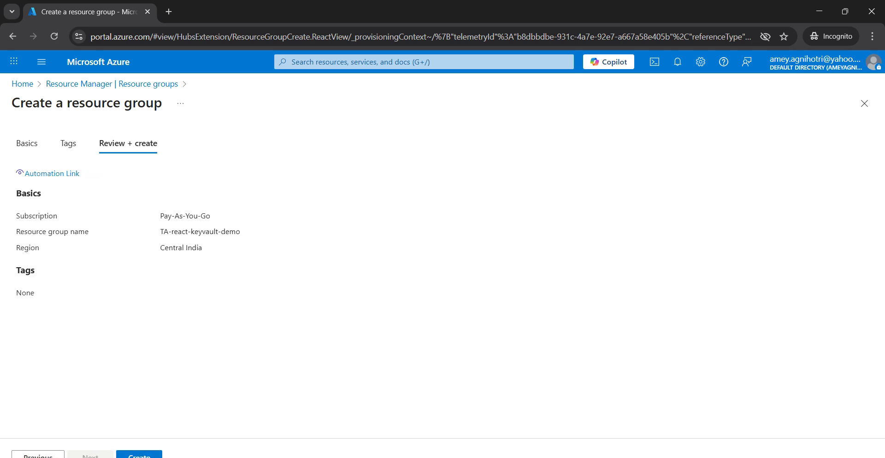
pyautogui.click(139, 456)
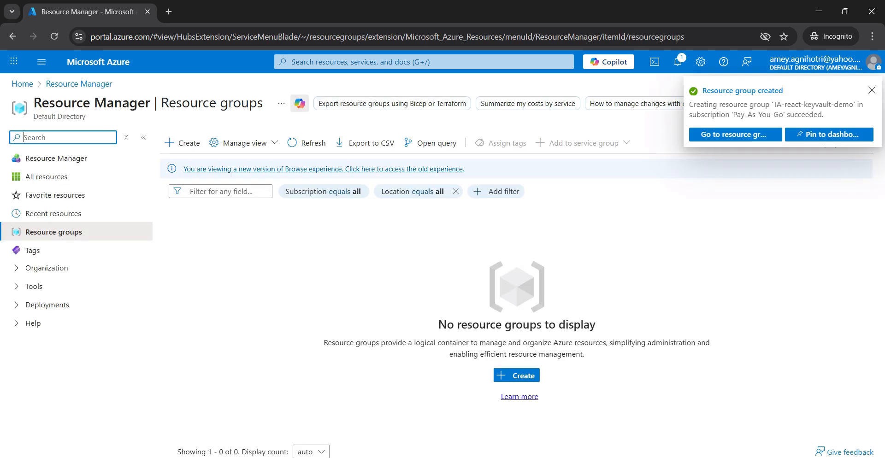
# - Check the TA-react-keyvault-demo resource group's overview from the resource groups list and return to the portal home
pyautogui.click(23, 84)
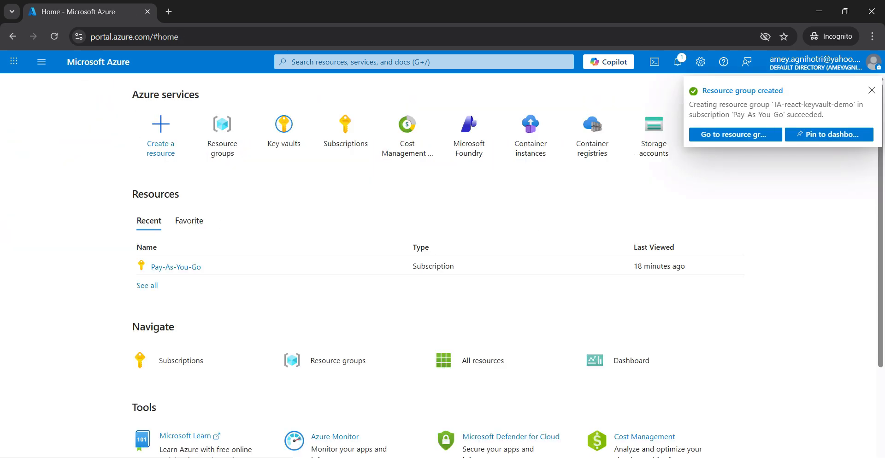
pyautogui.click(223, 134)
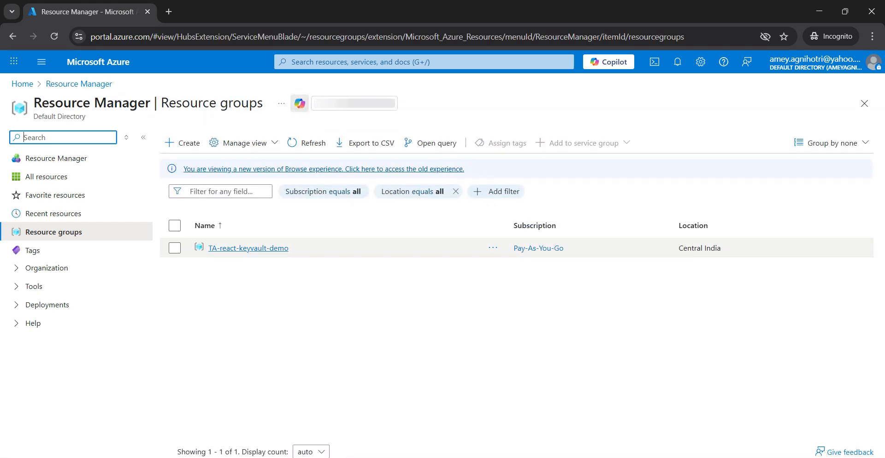
pyautogui.click(238, 304)
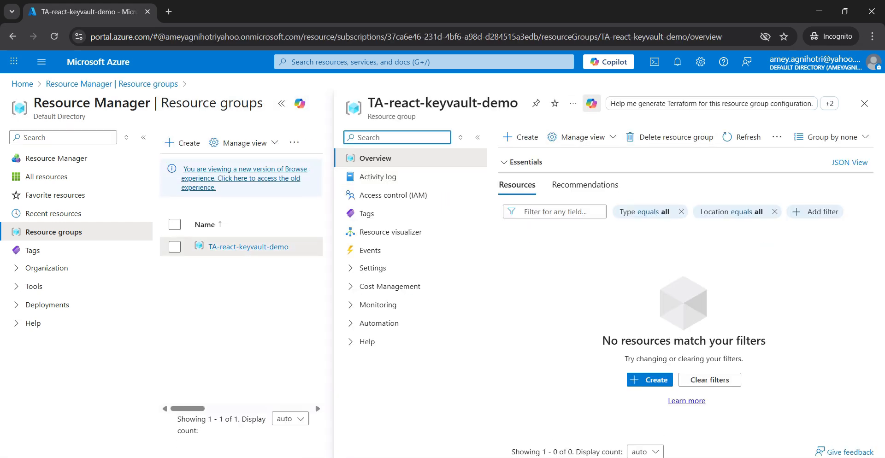
pyautogui.click(864, 103)
pyautogui.click(22, 83)
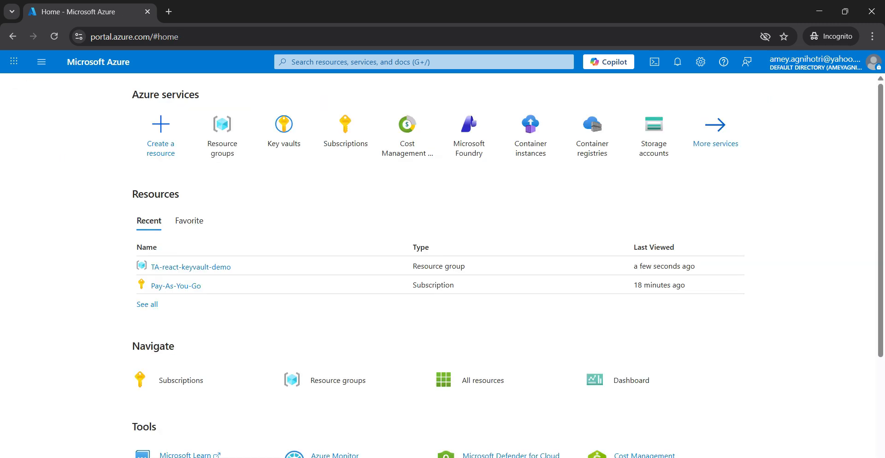
# - Search the portal for "key" and open the Key vaults service
pyautogui.moveTo(284, 131)
pyautogui.hotkey('g', '/')
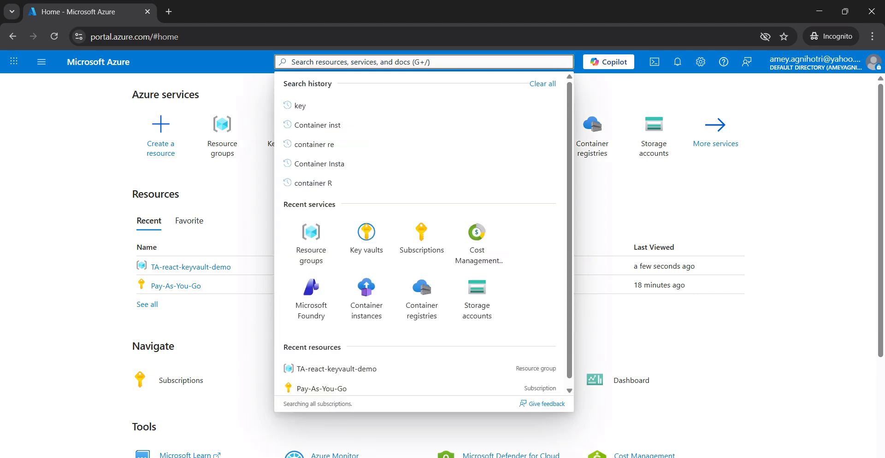
pyautogui.write('key')
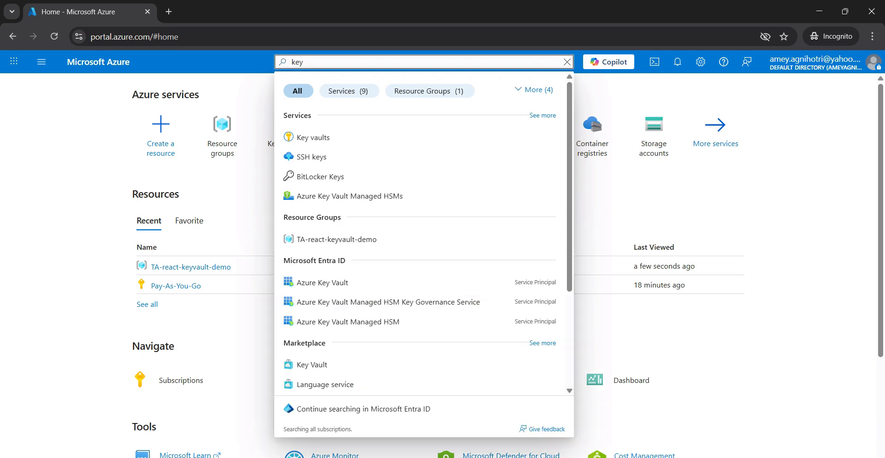
pyautogui.press('Down')
pyautogui.press('Down')
pyautogui.press('Up')
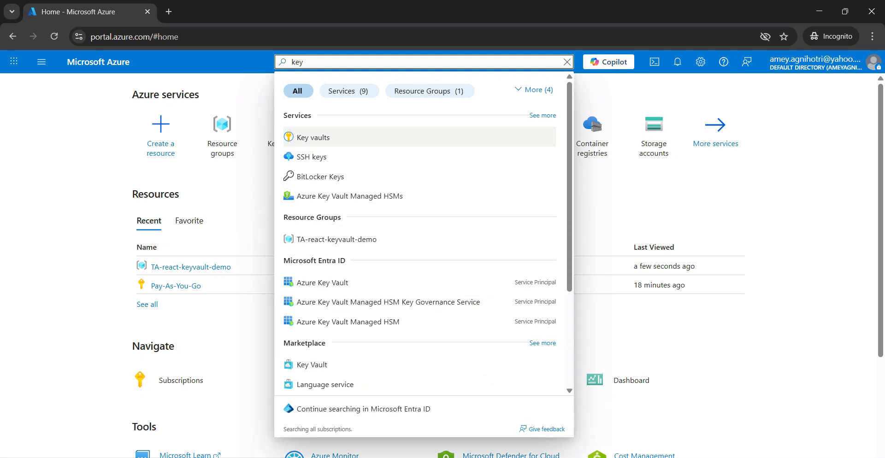
pyautogui.press('Return')
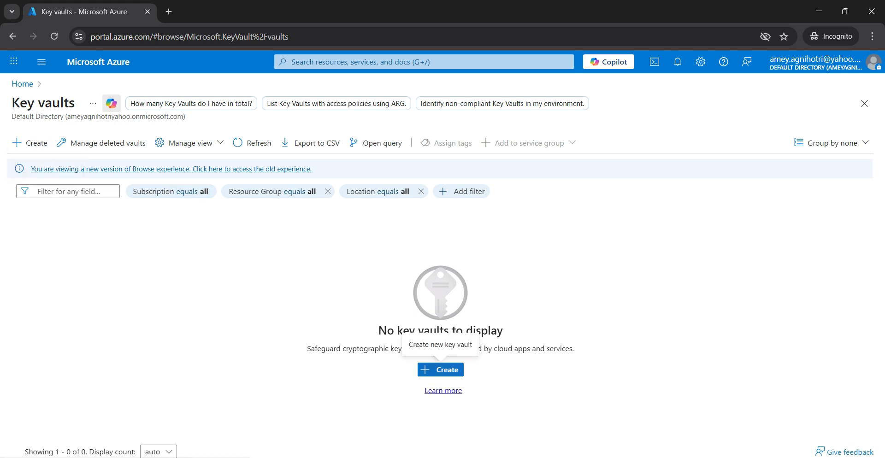
# - Start a new key vault named TA-key-vault-demo in the TA-react-keyvault-demo resource group
pyautogui.click(441, 369)
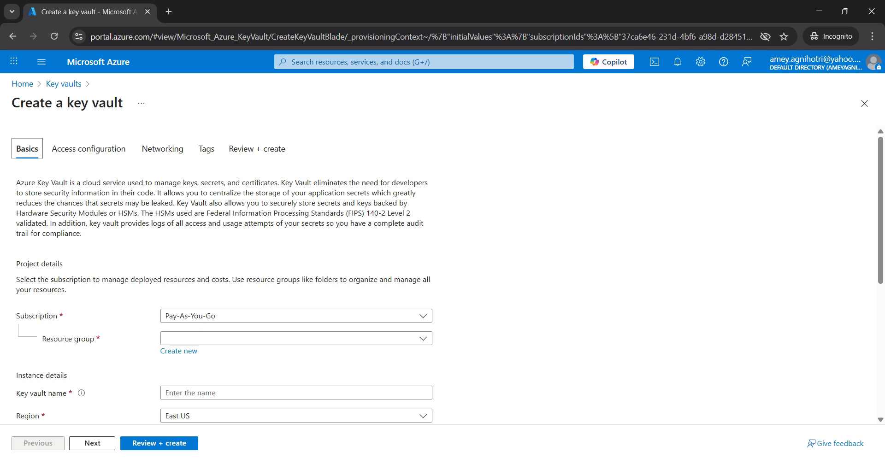
pyautogui.scroll(-2, 447, 276)
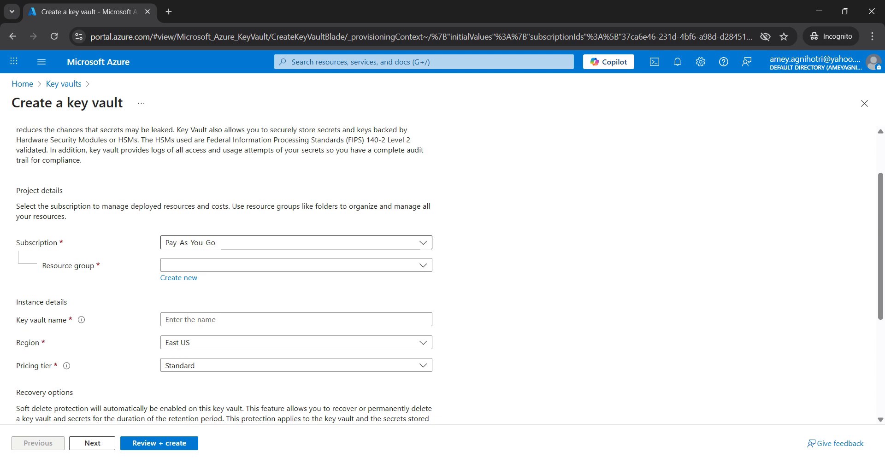
pyautogui.click(296, 265)
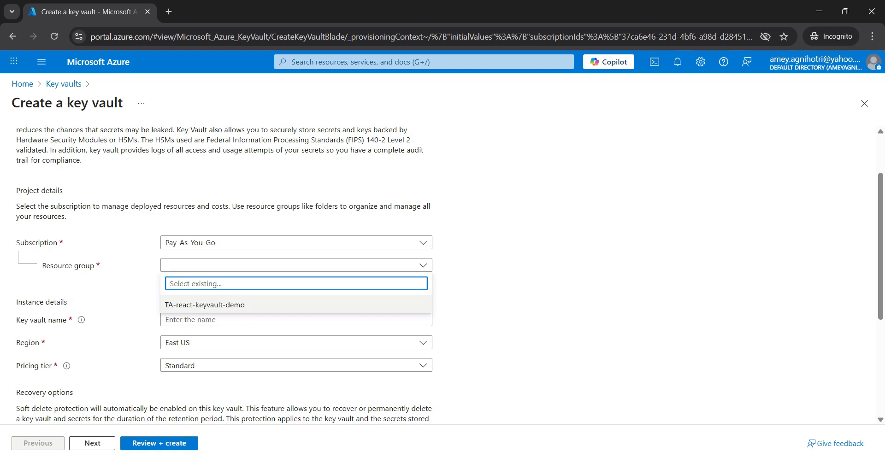
pyautogui.click(205, 305)
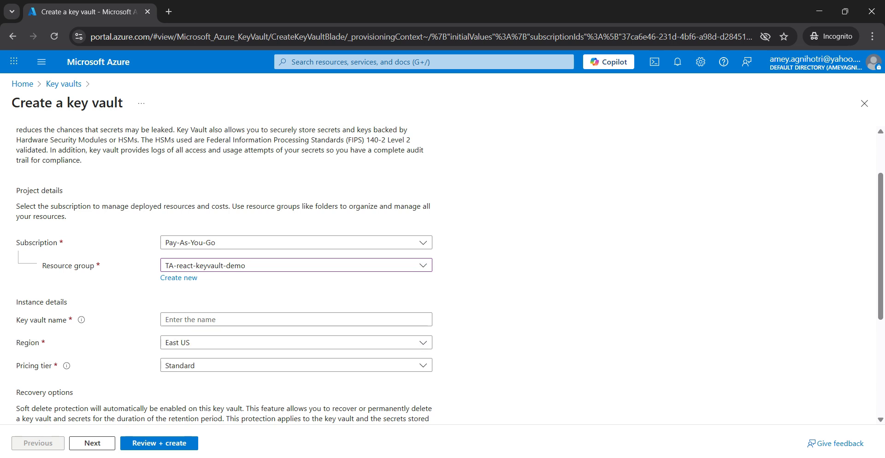
pyautogui.click(296, 320)
pyautogui.write('TA')
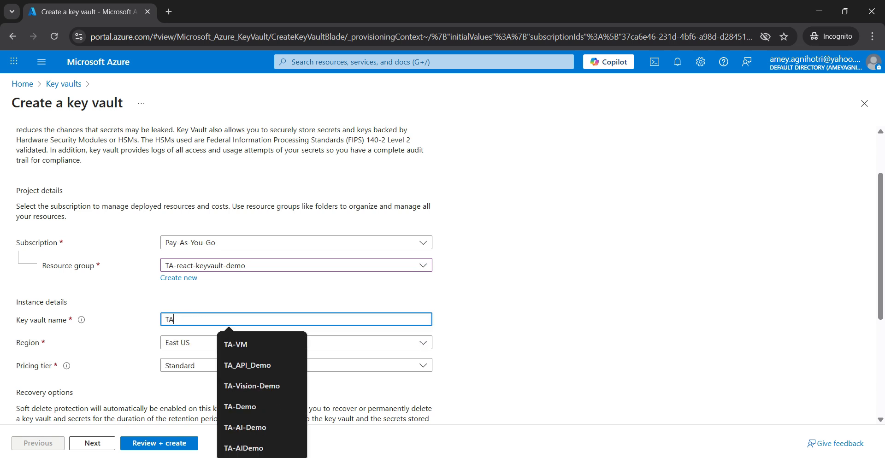
pyautogui.write('-key-vault-demo')
# - Set the key vault's region to Central India and pricing tier to Standard, keeping the default recovery options
pyautogui.click(296, 342)
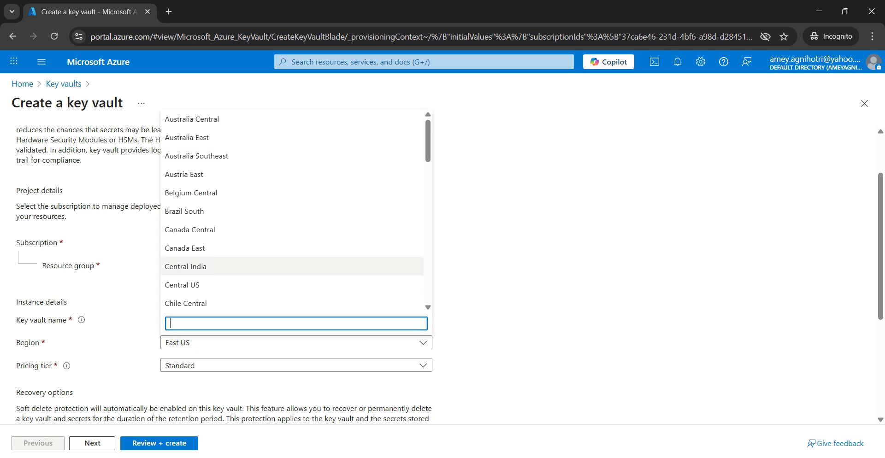
pyautogui.click(186, 267)
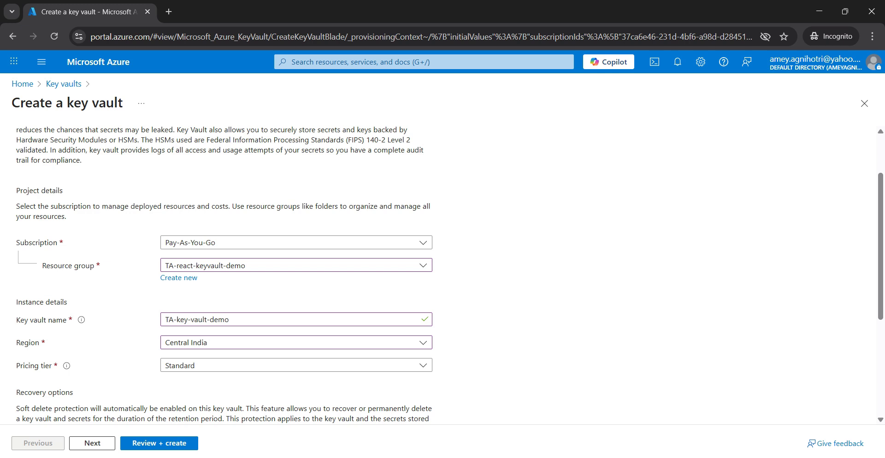
pyautogui.click(296, 365)
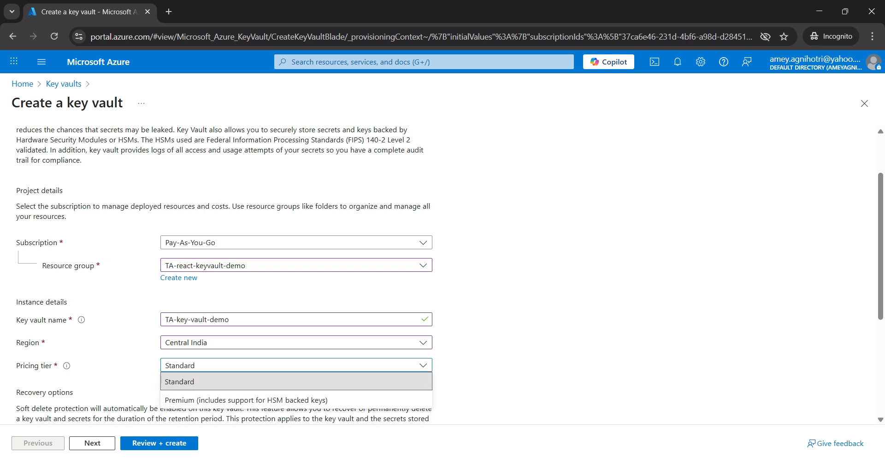
pyautogui.click(296, 382)
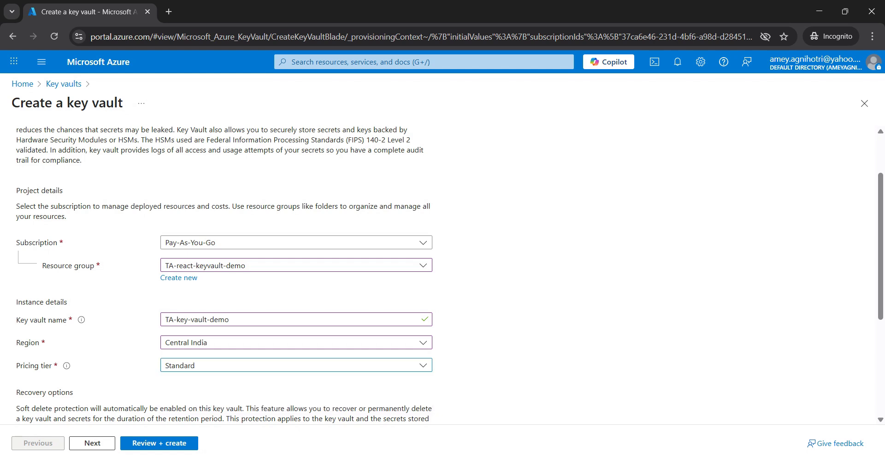
pyautogui.scroll(-2, 449, 275)
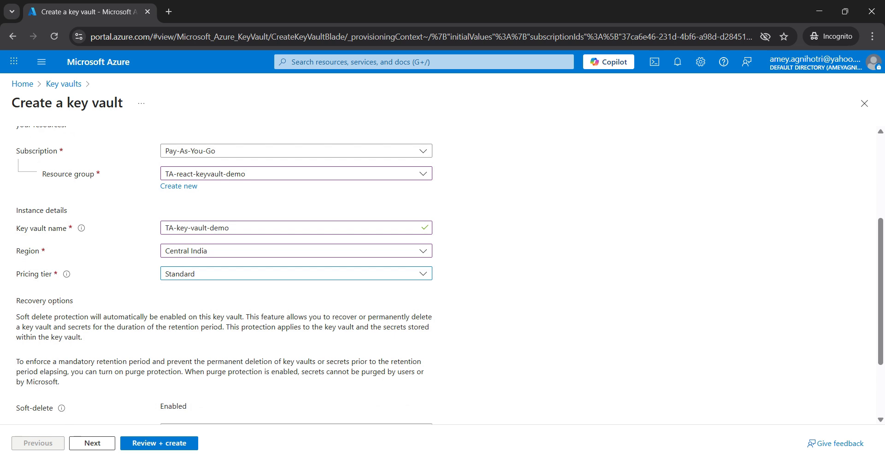
pyautogui.scroll(-2, 449, 270)
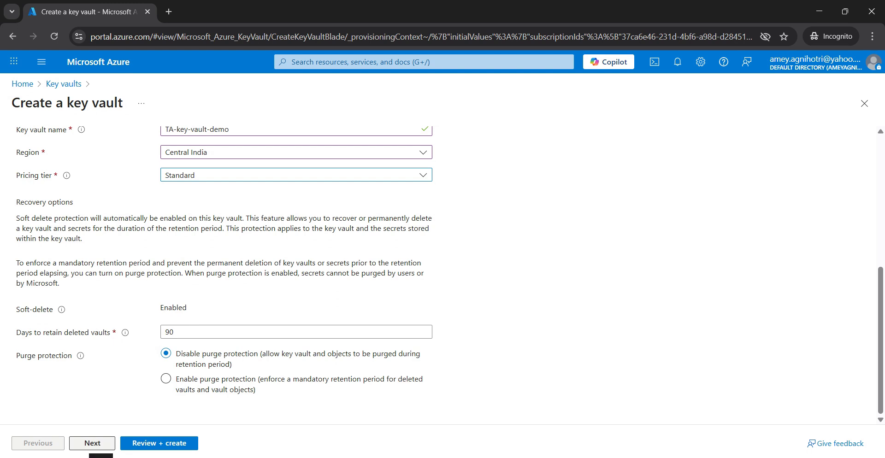
# - Create the key vault with the default role-based access control, public access from all networks and no tags, after reviewing the summary
pyautogui.click(92, 443)
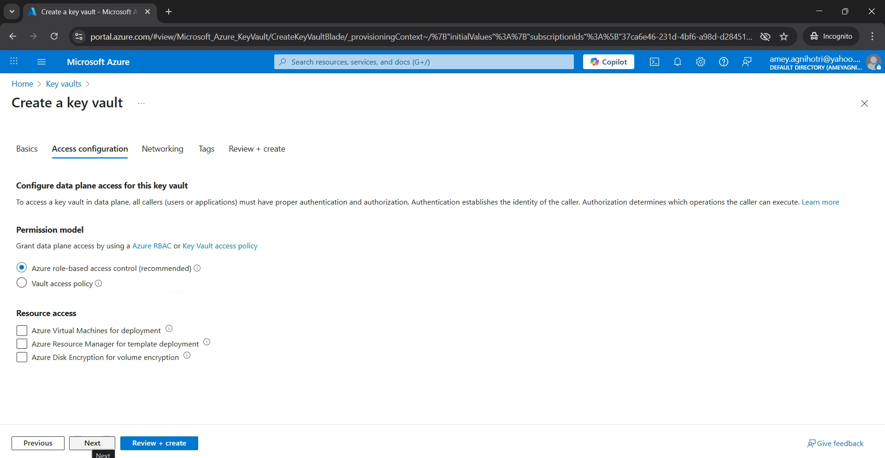
pyautogui.click(92, 443)
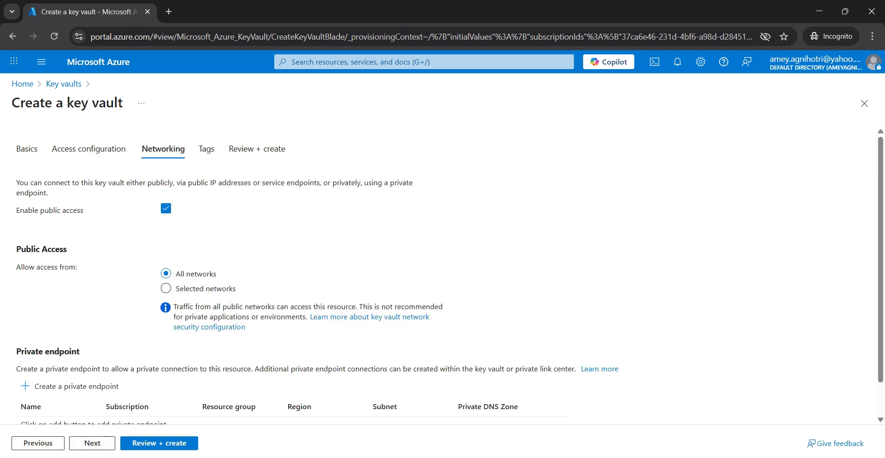
pyautogui.scroll(-1, 443, 277)
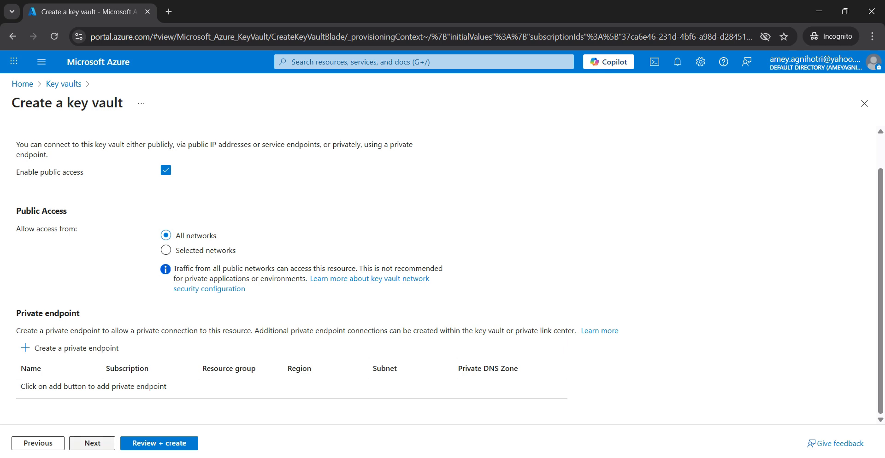
pyautogui.click(92, 443)
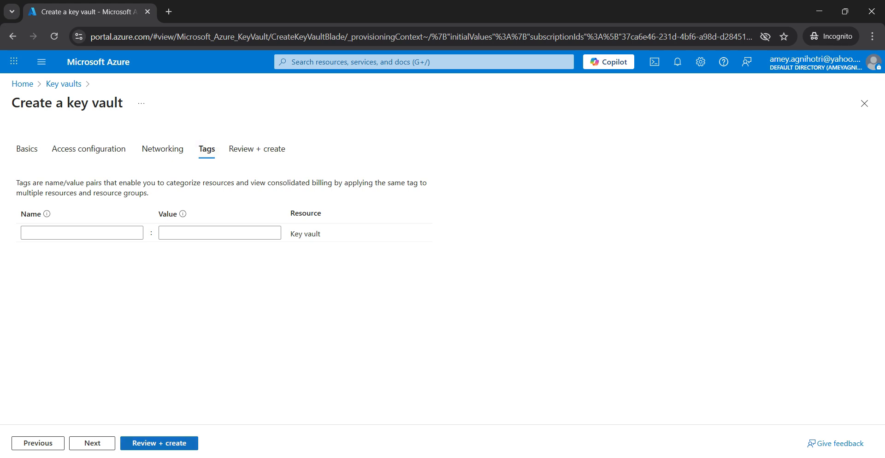
pyautogui.click(159, 443)
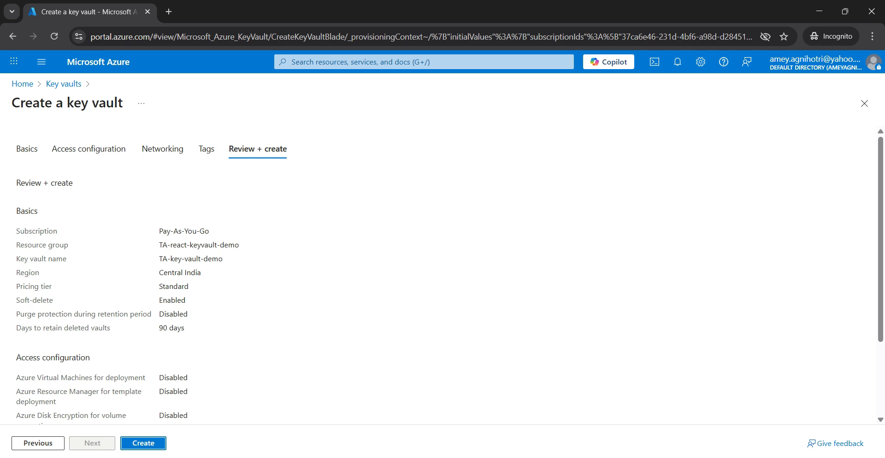
pyautogui.tripleClick(198, 245)
pyautogui.moveTo(159, 259); pyautogui.dragTo(224, 259)
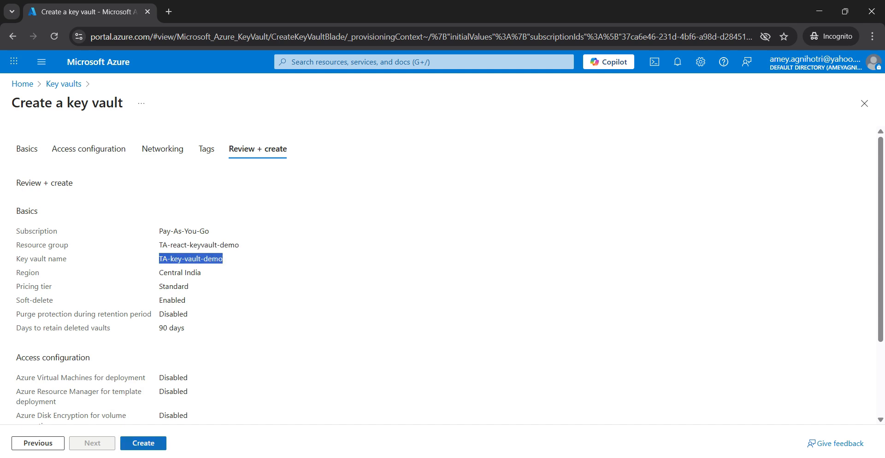
pyautogui.click(143, 443)
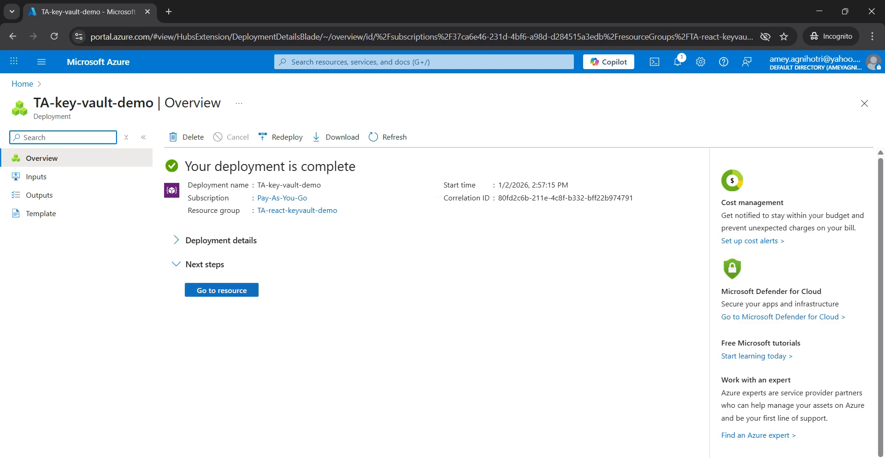
# - Open the deployed key vault, check its location and Vault URI on the overview, and view its secrets list
pyautogui.click(222, 290)
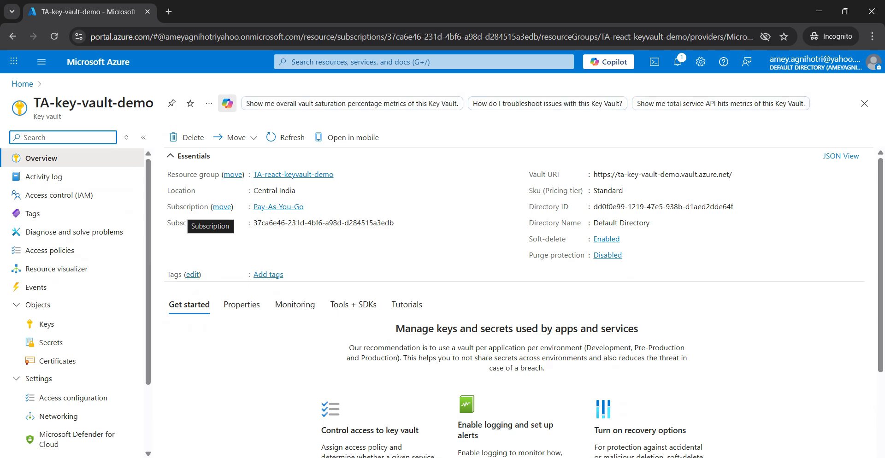
pyautogui.moveTo(342, 184); pyautogui.dragTo(302, 190)
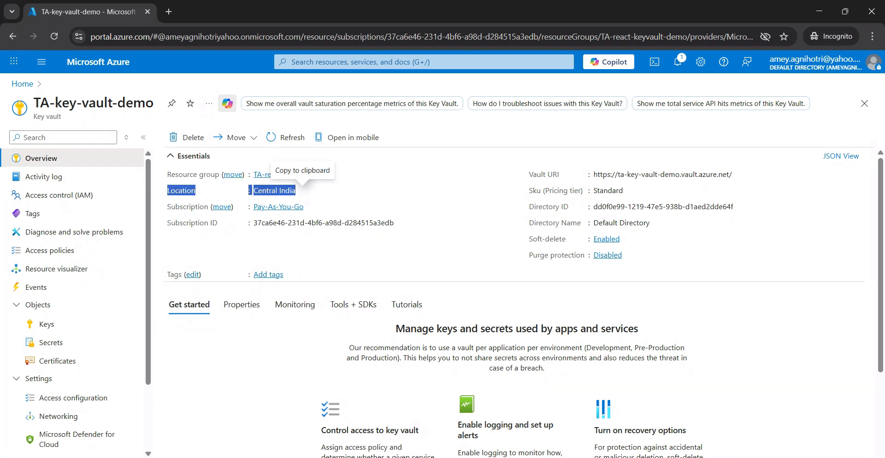
pyautogui.click(645, 258)
pyautogui.moveTo(528, 175); pyautogui.dragTo(732, 175)
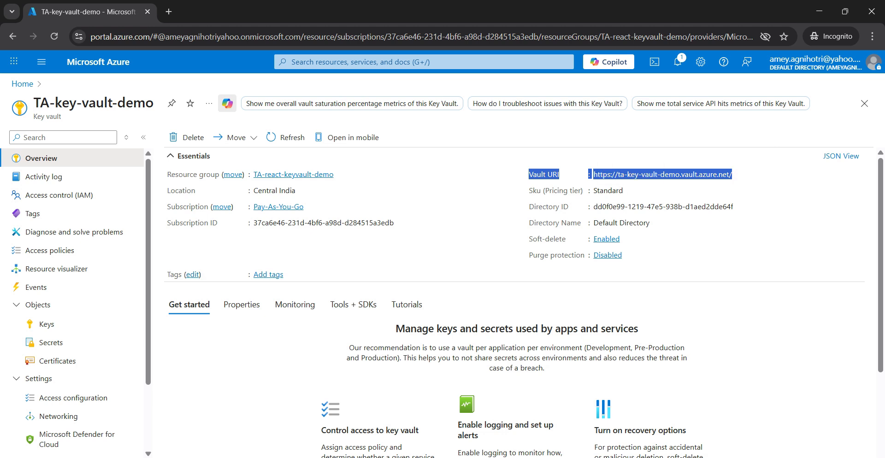
pyautogui.click(756, 193)
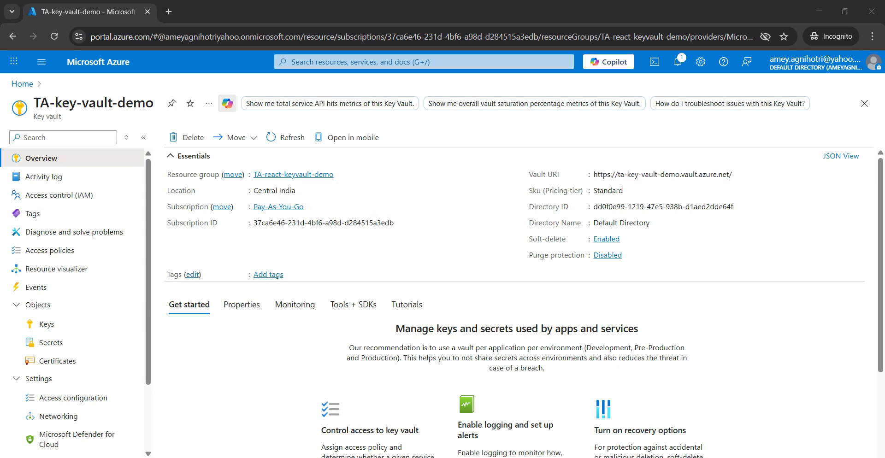
pyautogui.click(51, 342)
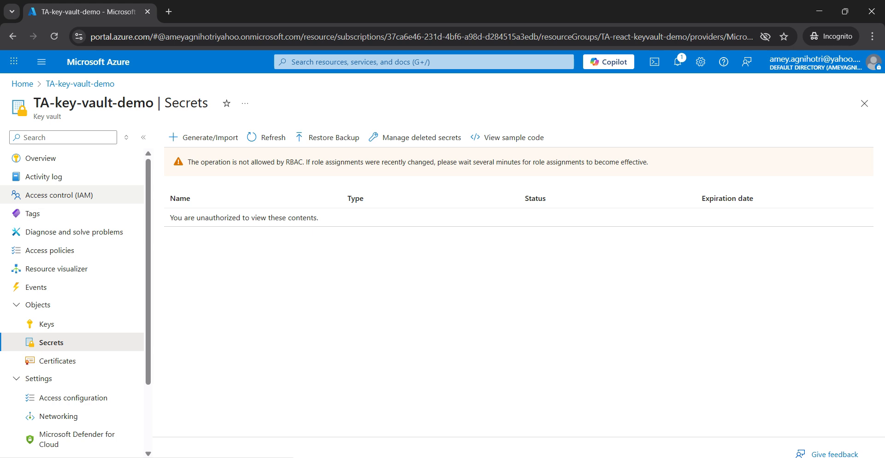
# - Start a role assignment in the vault's access control, search roles for "key vault" and choose Key Vault Administrator
pyautogui.click(59, 195)
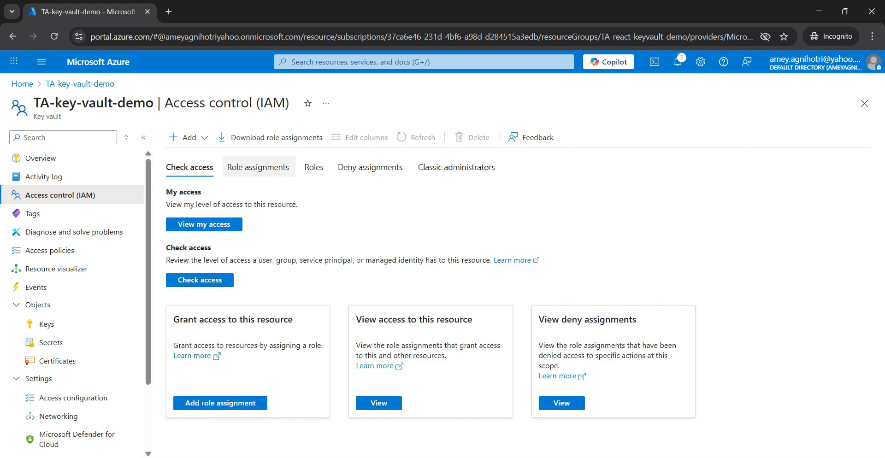
pyautogui.click(186, 137)
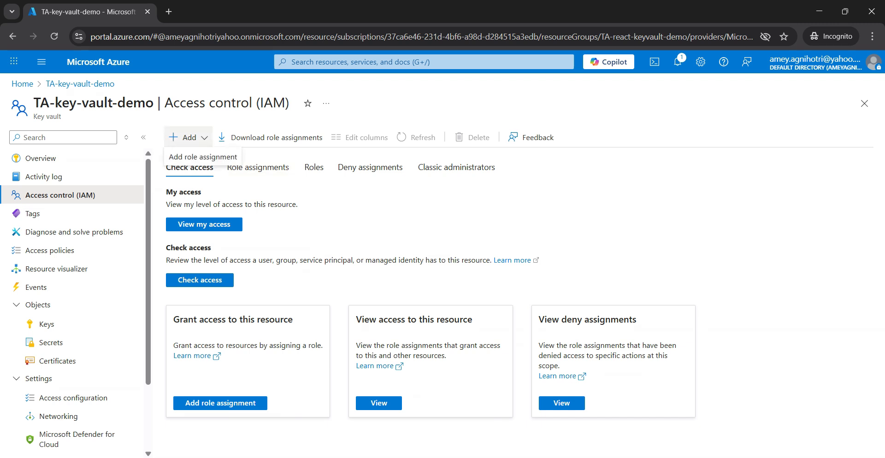
pyautogui.click(203, 157)
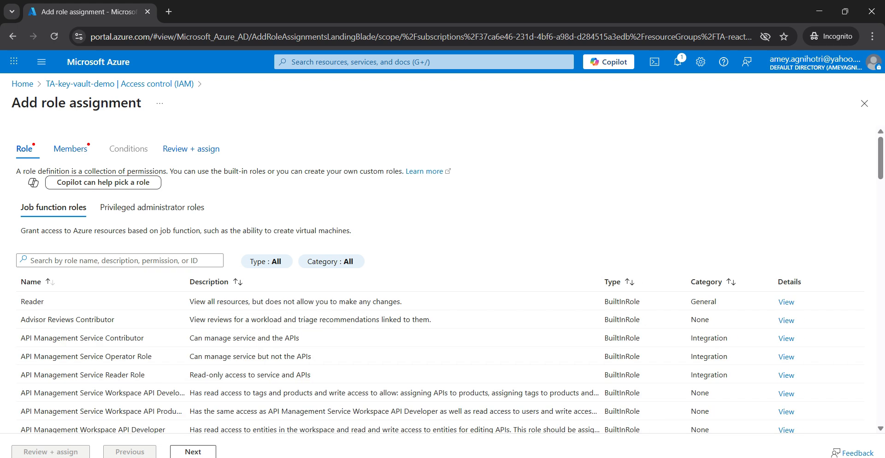
pyautogui.click(84, 261)
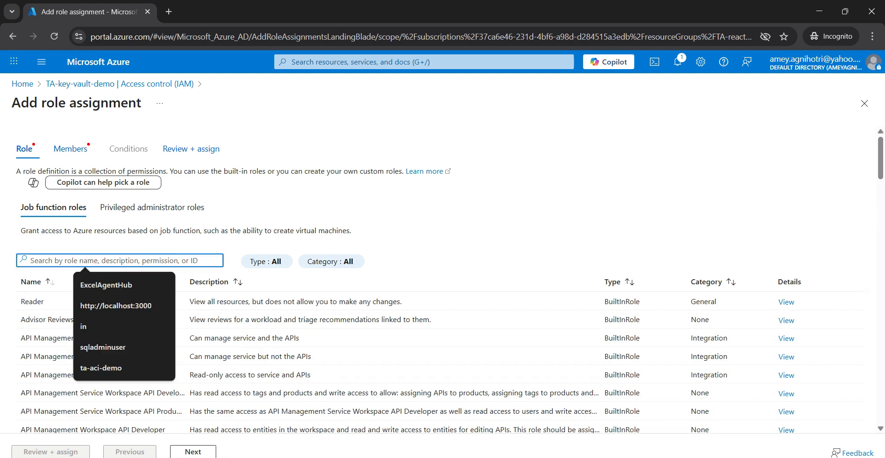
pyautogui.write('key vault')
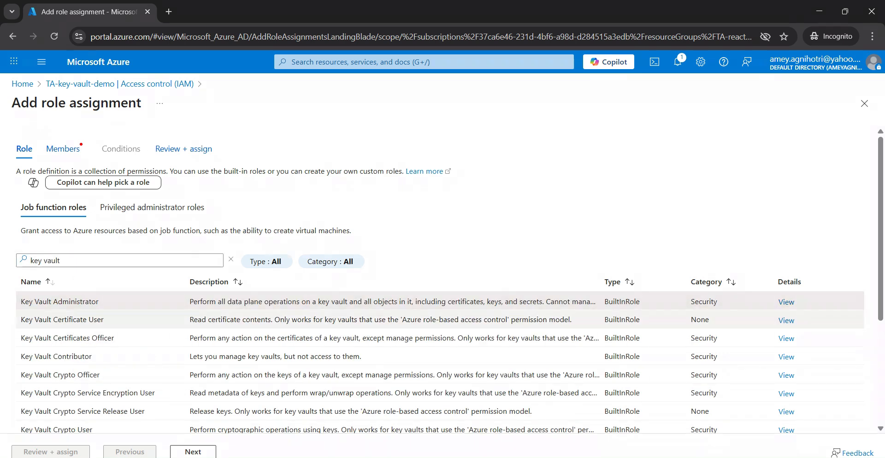
pyautogui.click(193, 452)
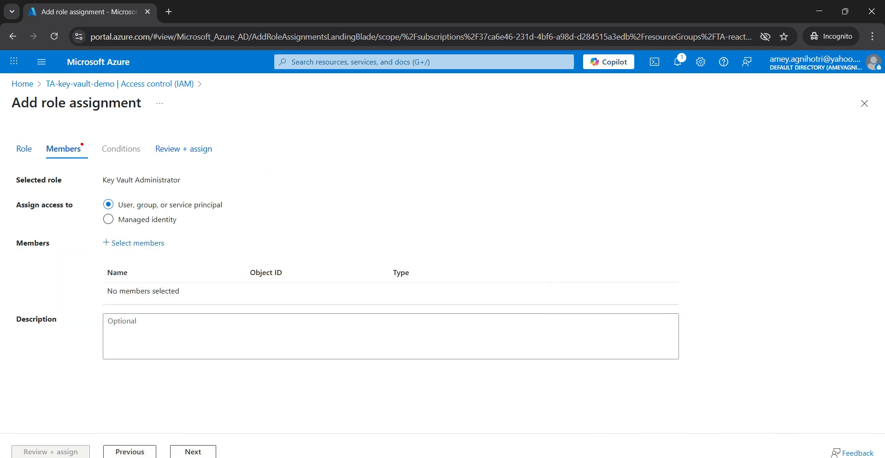
# - Assign the Key Vault Administrator role to the signed-in guest user and reopen the vault's secrets list
pyautogui.click(137, 243)
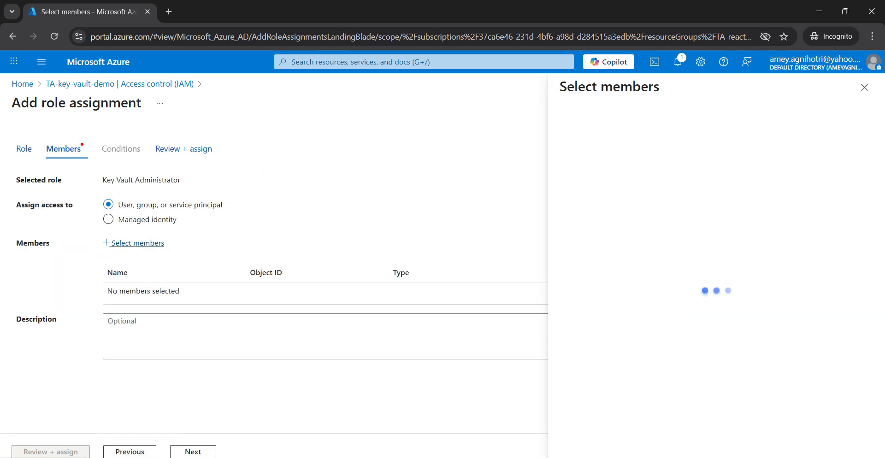
pyautogui.click(692, 153)
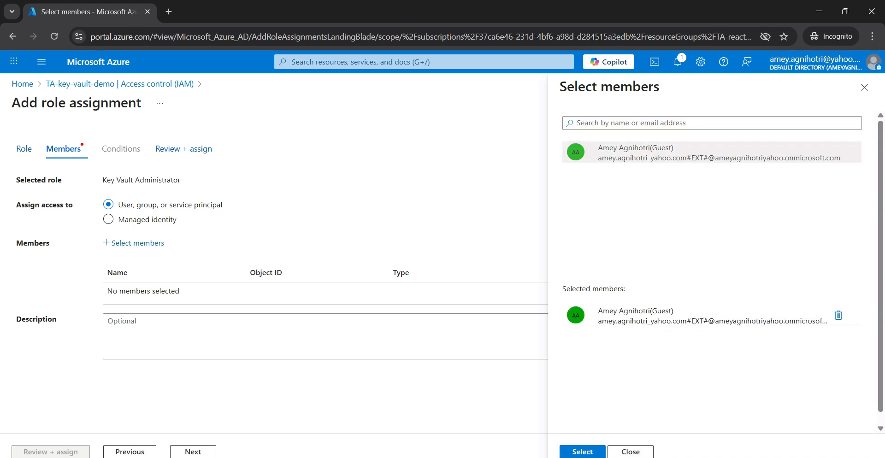
pyautogui.click(583, 452)
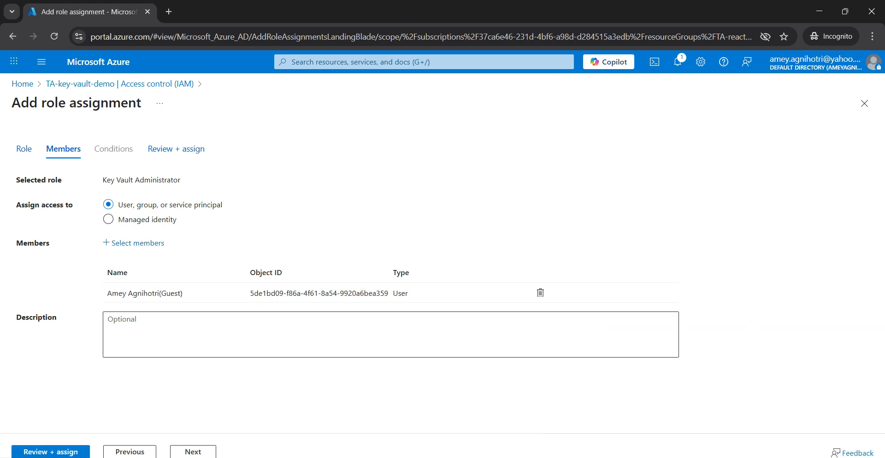
pyautogui.click(51, 451)
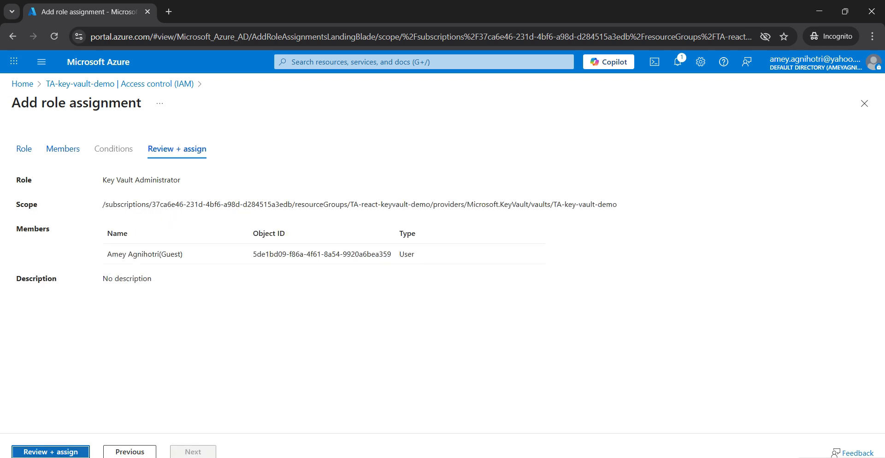
pyautogui.click(50, 452)
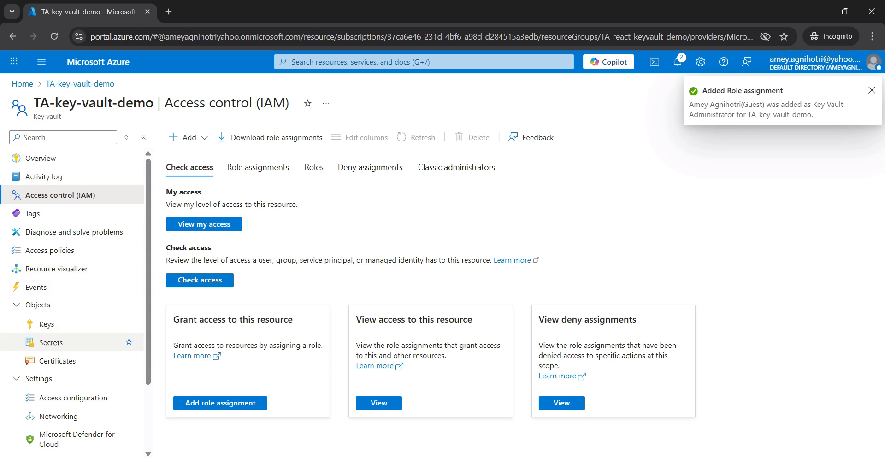
pyautogui.click(50, 342)
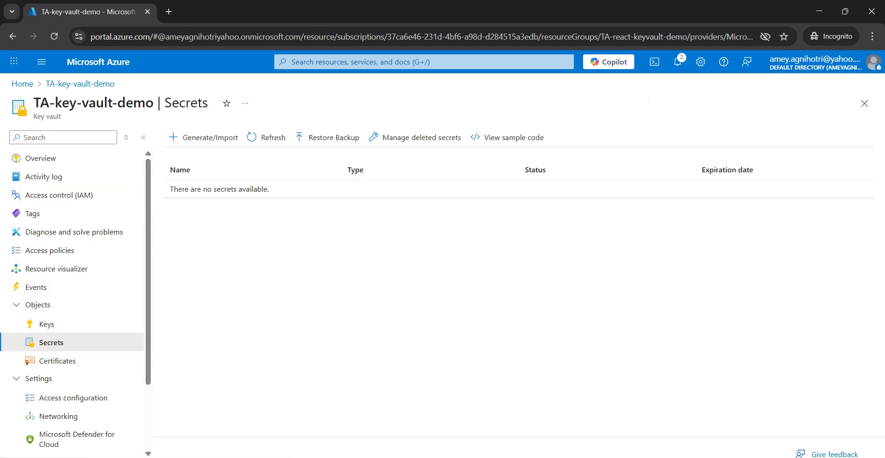
# - Start a manual secret in the key vault, name it REACT-APP-MESSAGE and fill in its secret value
pyautogui.click(205, 137)
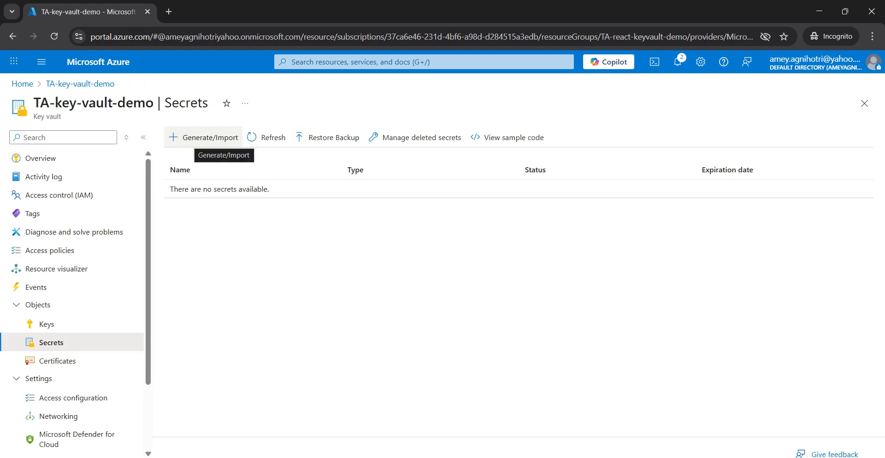
pyautogui.click(205, 137)
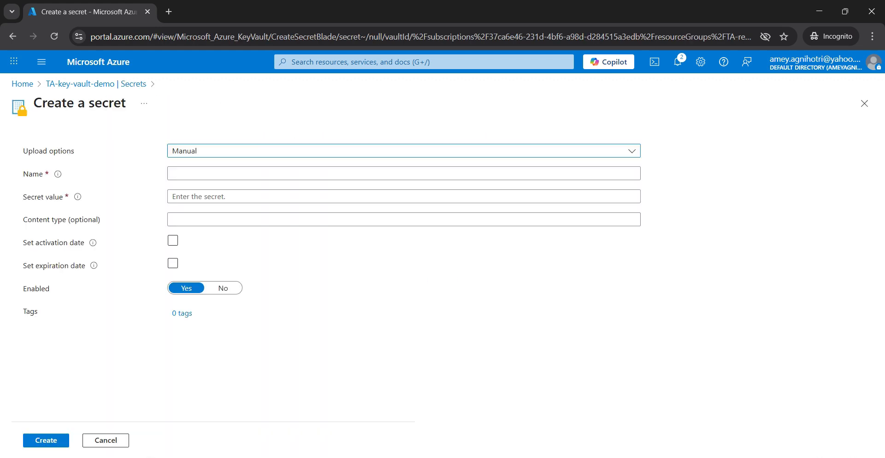
pyautogui.moveTo(42, 104); pyautogui.dragTo(126, 103)
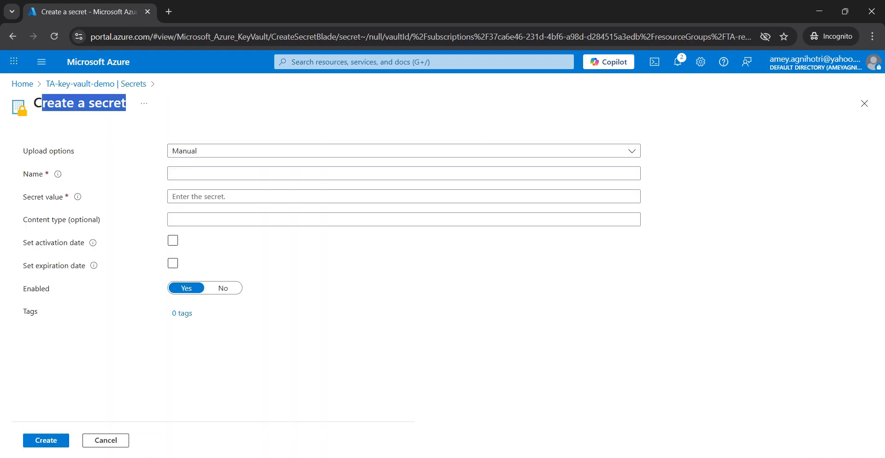
pyautogui.click(295, 267)
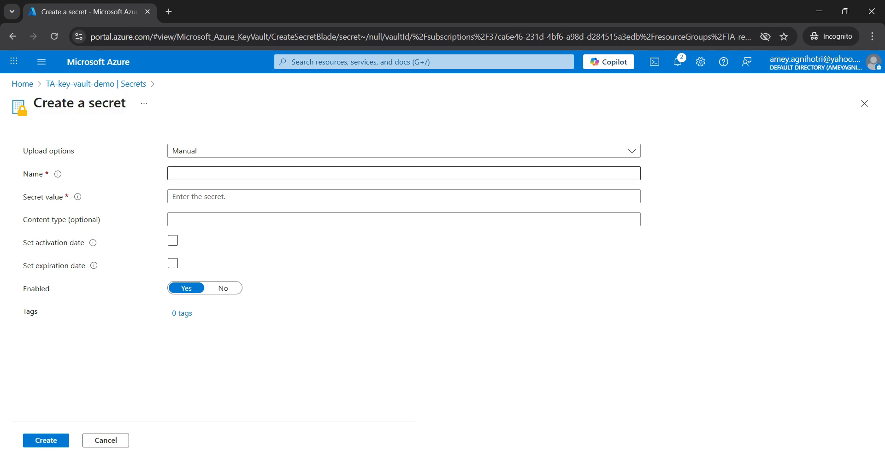
pyautogui.click(277, 174)
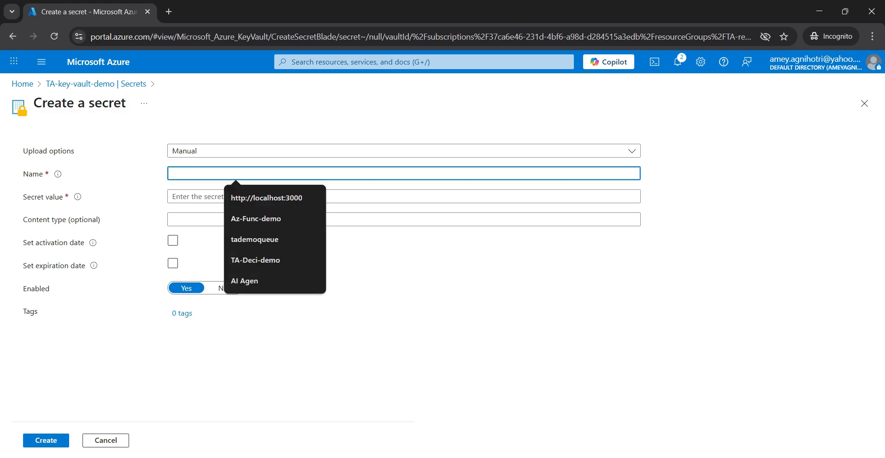
pyautogui.write('REACT-APP-MESSAGE')
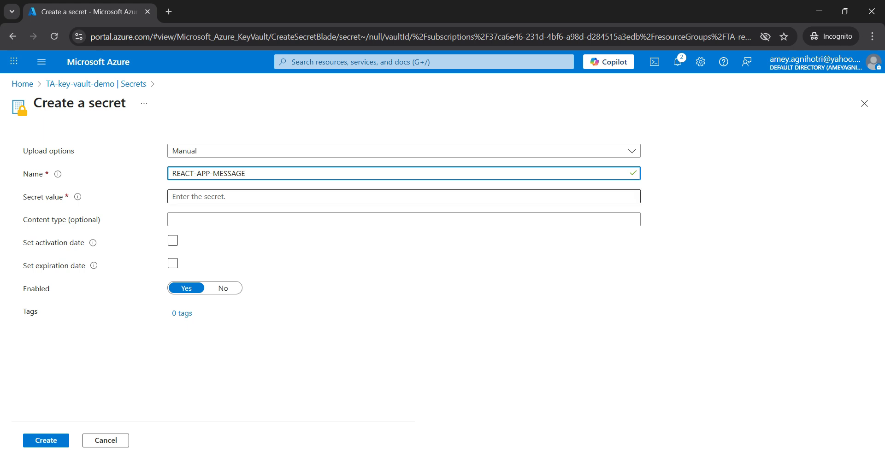
pyautogui.click(277, 196)
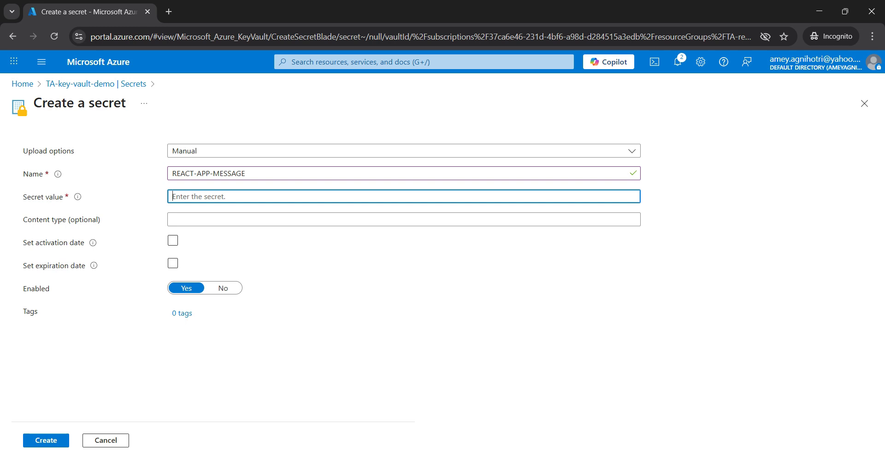
pyautogui.hotkey('ctrl', 'v')
# - Enter the same message text as plain text in the secret's optional content type
pyautogui.click(277, 220)
pyautogui.write('Hello from Azure Key Vault')
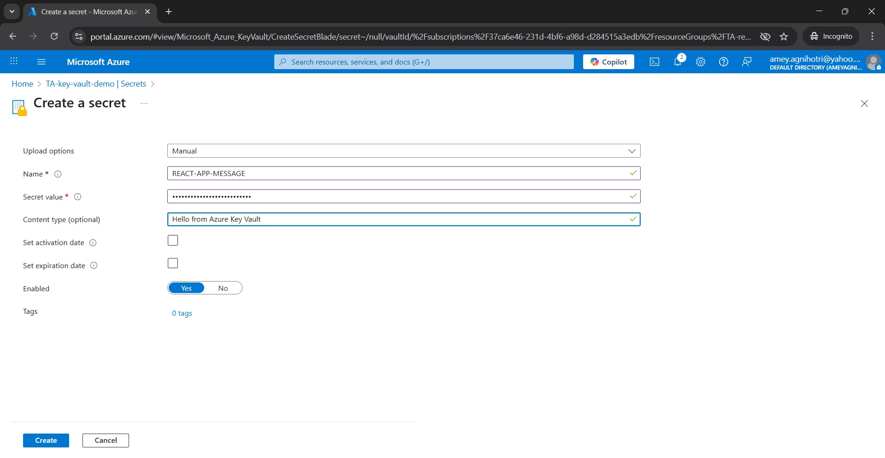
pyautogui.hotkey('ctrl', 'shift', 'Left')
pyautogui.hotkey('ctrl', 'shift', 'Left')
pyautogui.hotkey('ctrl', 'shift', 'Left')
pyautogui.hotkey('ctrl', 'shift', 'Left')
pyautogui.hotkey('ctrl', 'shift', 'Left')
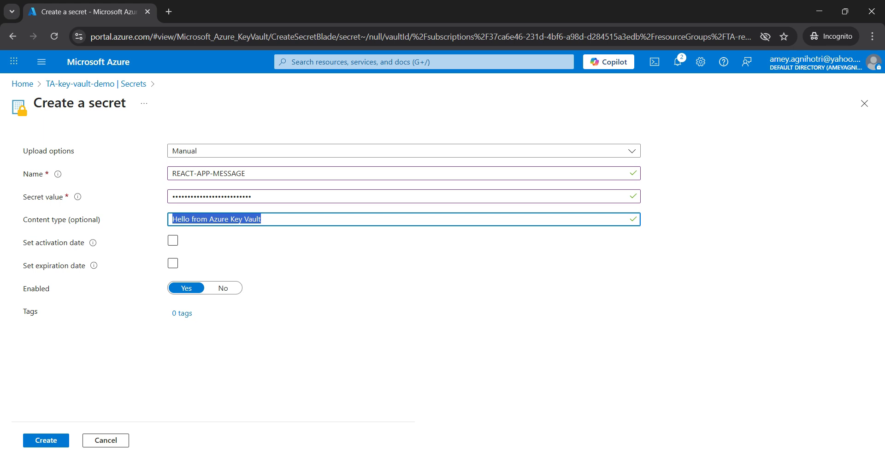
pyautogui.press('Right')
# - Append the extra word to both the secret value and the content type text
pyautogui.click(252, 196)
pyautogui.write('****')
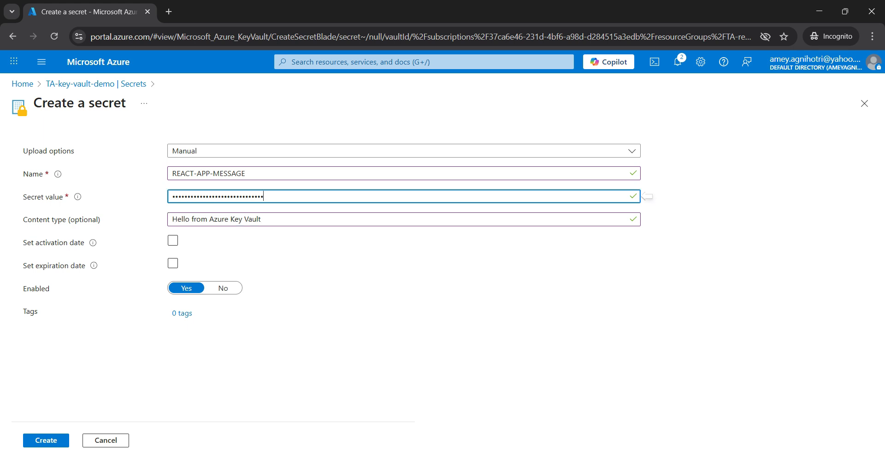
pyautogui.click(276, 219)
pyautogui.write('demo')
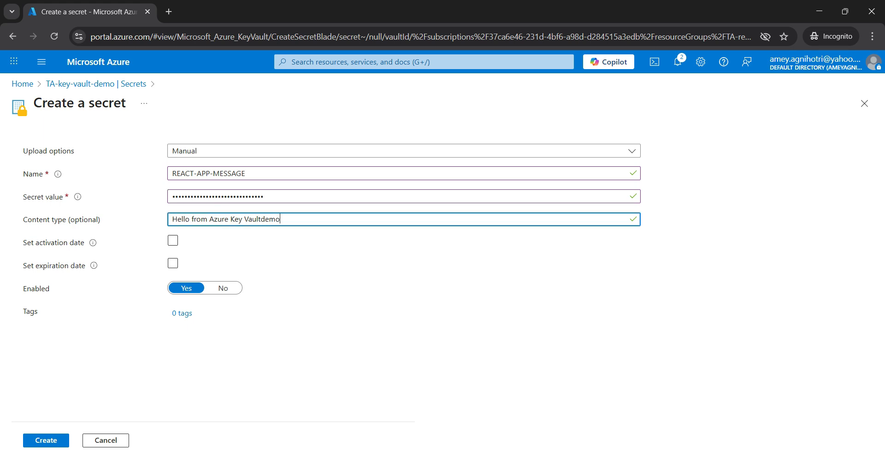
# - Clear the content type and create the REACT-APP-MESSAGE secret
pyautogui.moveTo(281, 220); pyautogui.dragTo(171, 219)
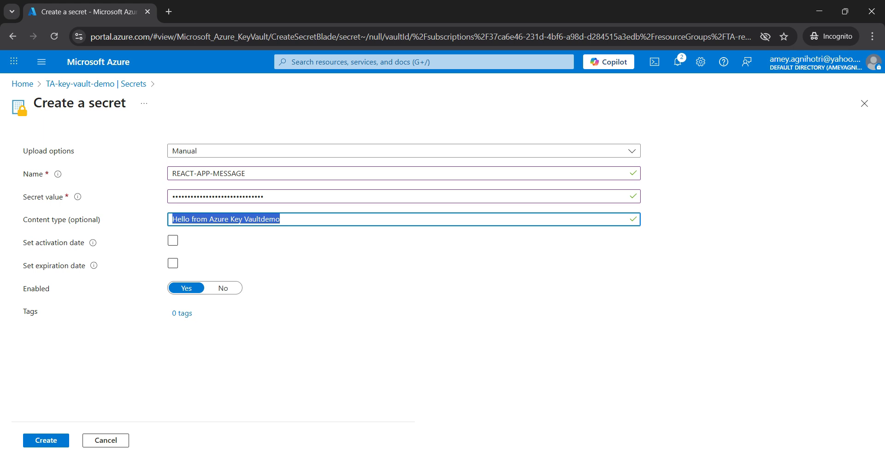
pyautogui.press('BackSpace')
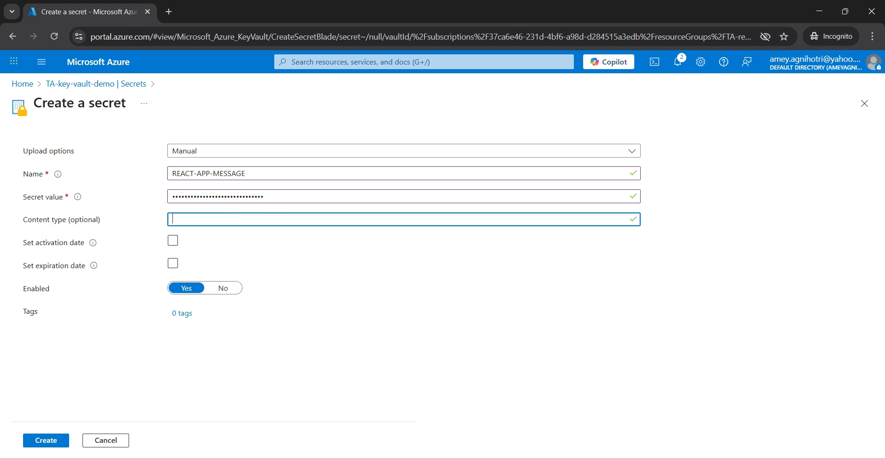
pyautogui.click(46, 440)
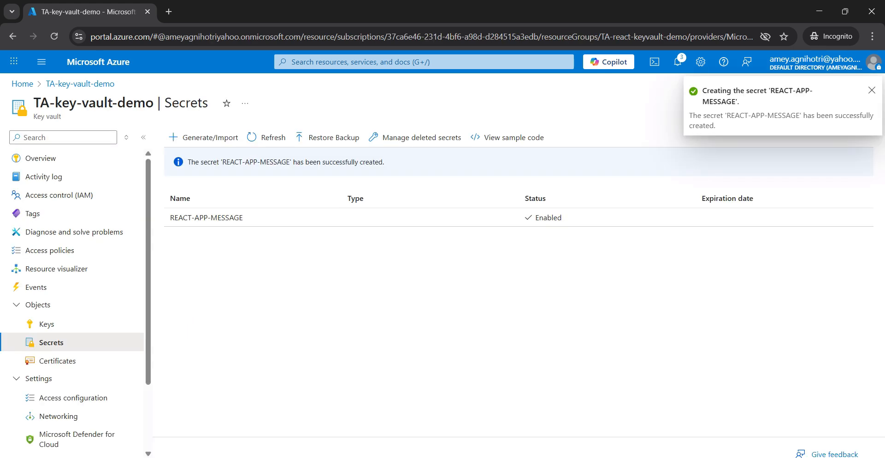
# - Check the Vault URI on the vault overview, then switch to VS Code, set keyVaultName in backend/server.js to "ta-key-vault-demo" and save
pyautogui.click(41, 158)
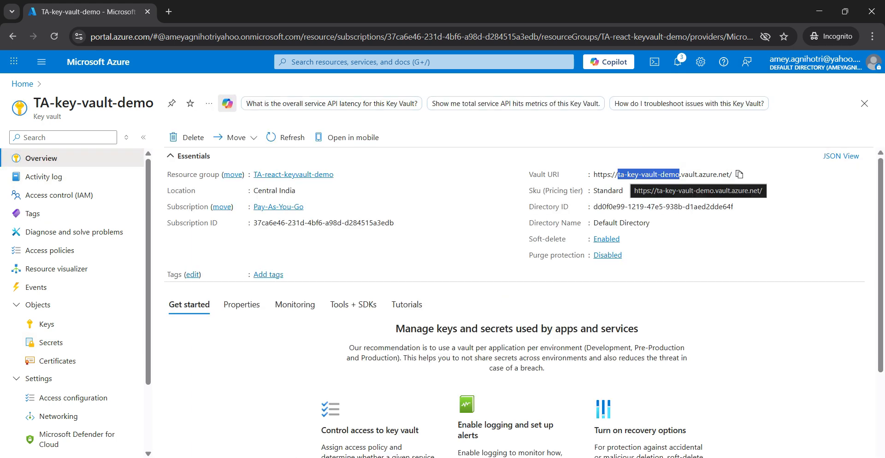
pyautogui.click(628, 455)
pyautogui.click(311, 122)
pyautogui.moveTo(337, 167); pyautogui.dragTo(413, 166)
pyautogui.write('ta-key-vault-demo')
pyautogui.hotkey('ctrl', 's')
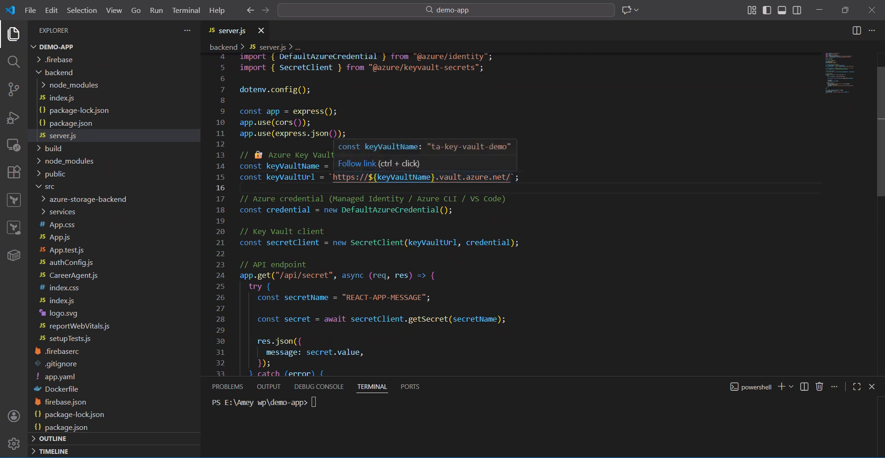
# - Run npm start from the demo-app folder in the terminal and close the extra localhost:3000 tab it opens
pyautogui.moveTo(415, 376); pyautogui.dragTo(415, 364)
pyautogui.click(392, 415)
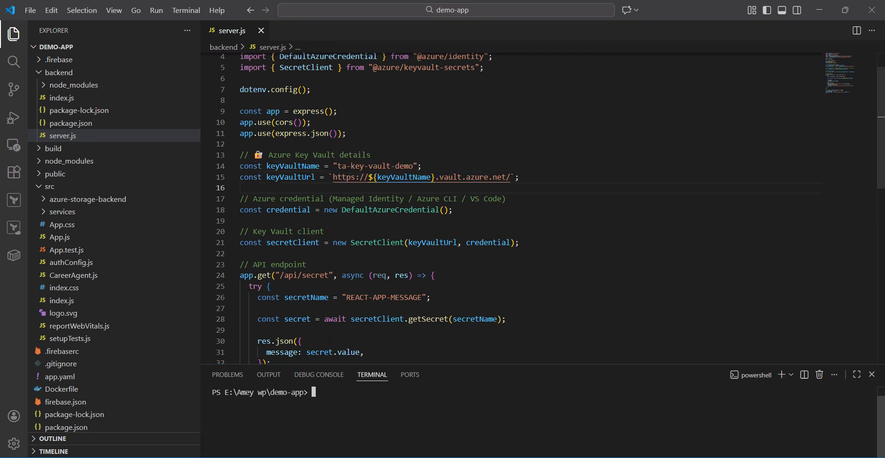
pyautogui.write('npm stary')
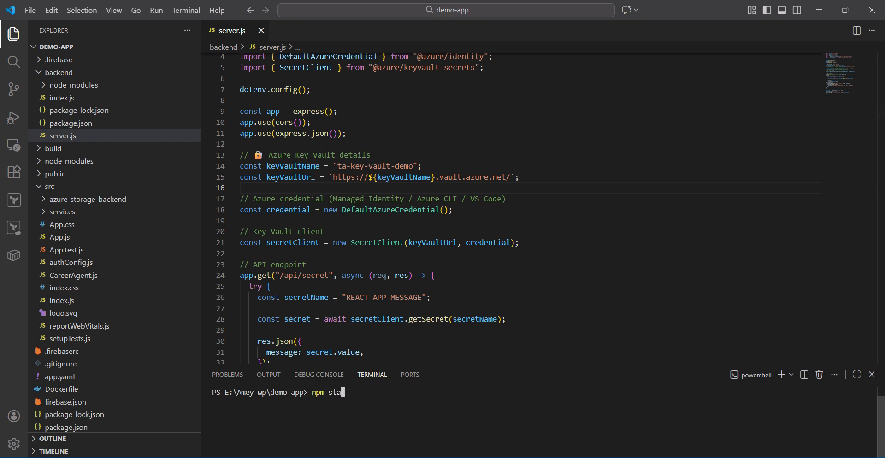
pyautogui.press('BackSpace')
pyautogui.press('BackSpace')
pyautogui.press('BackSpace')
pyautogui.press('BackSpace')
pyautogui.press('BackSpace')
pyautogui.write('start')
pyautogui.press('Return')
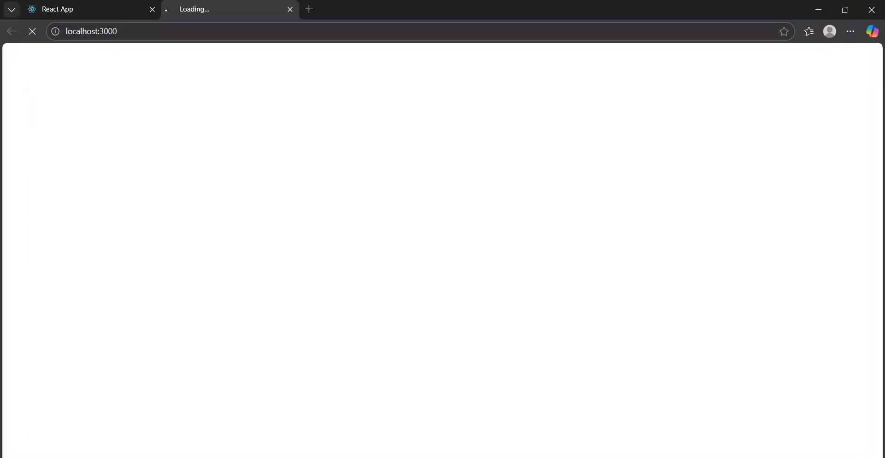
pyautogui.hotkey('ctrl', 'w')
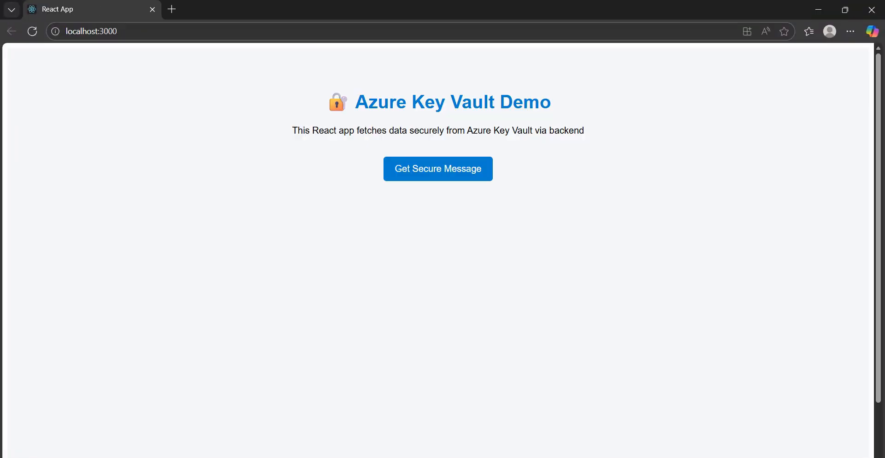
# - Open the browser's network inspection for the React app and request the secure message
pyautogui.rightClick(568, 184)
pyautogui.click(582, 410)
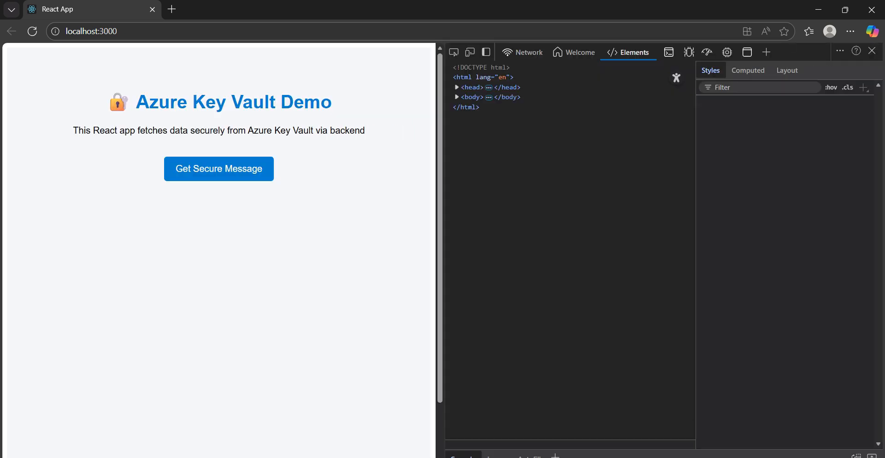
pyautogui.click(522, 52)
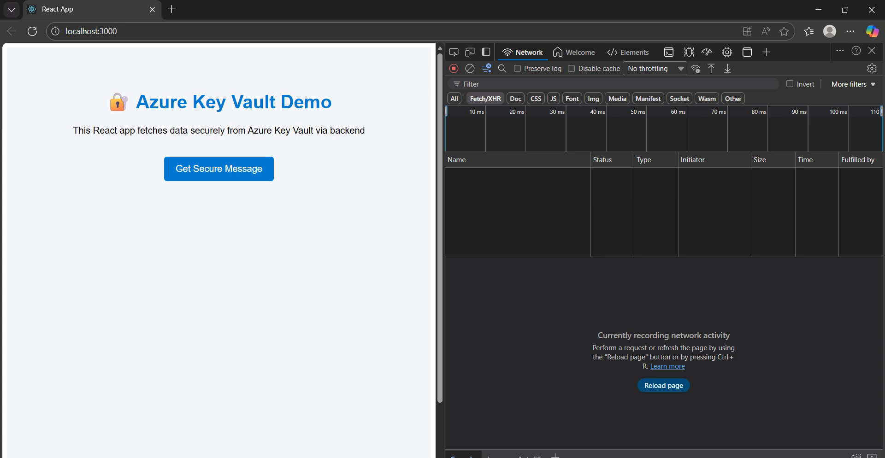
pyautogui.click(218, 169)
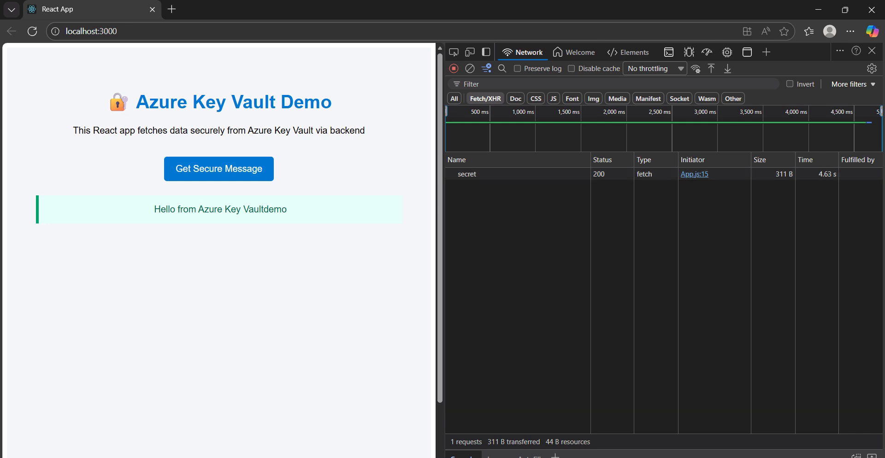
# - Compare the message shown in the app with the response preview of the secret request, then switch to the previous window
pyautogui.moveTo(154, 210); pyautogui.dragTo(287, 210)
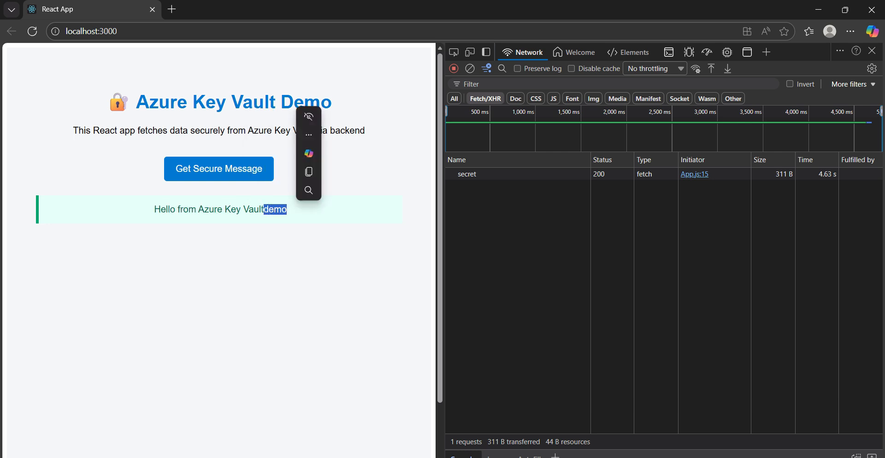
pyautogui.click(467, 174)
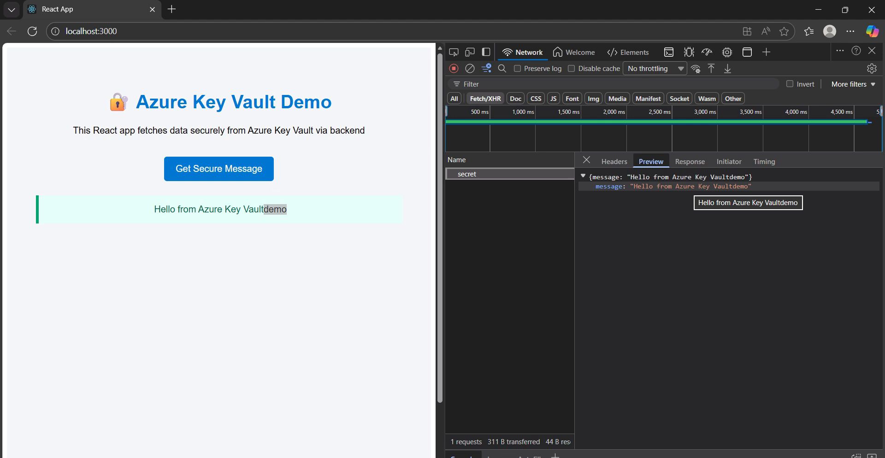
pyautogui.hotkey('alt', 'Tab')
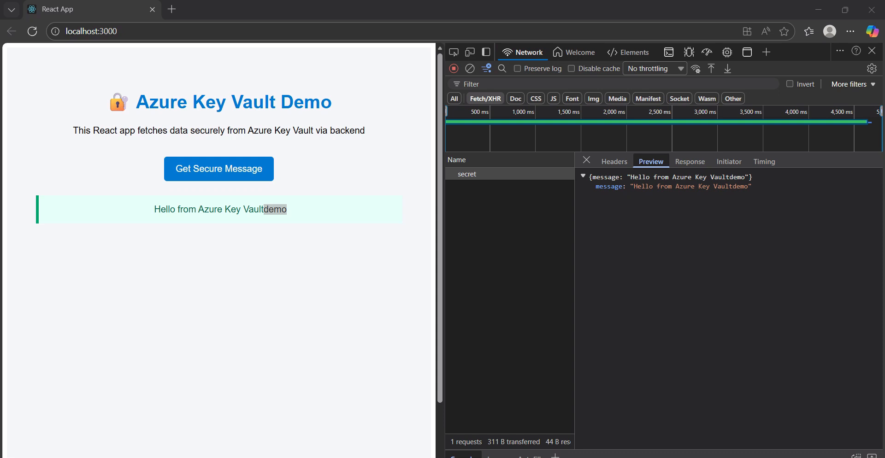